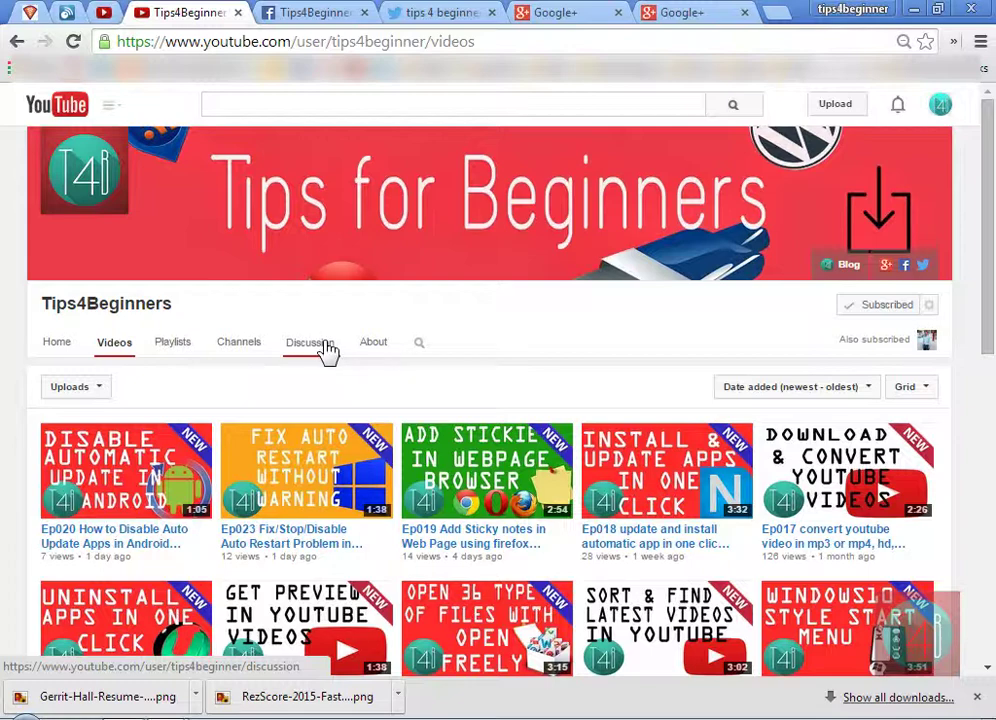
# - On Facebook, go through Settings > Security to the 'Deactivate your account' confirmation page
pyautogui.click(324, 345)
pyautogui.click(312, 13)
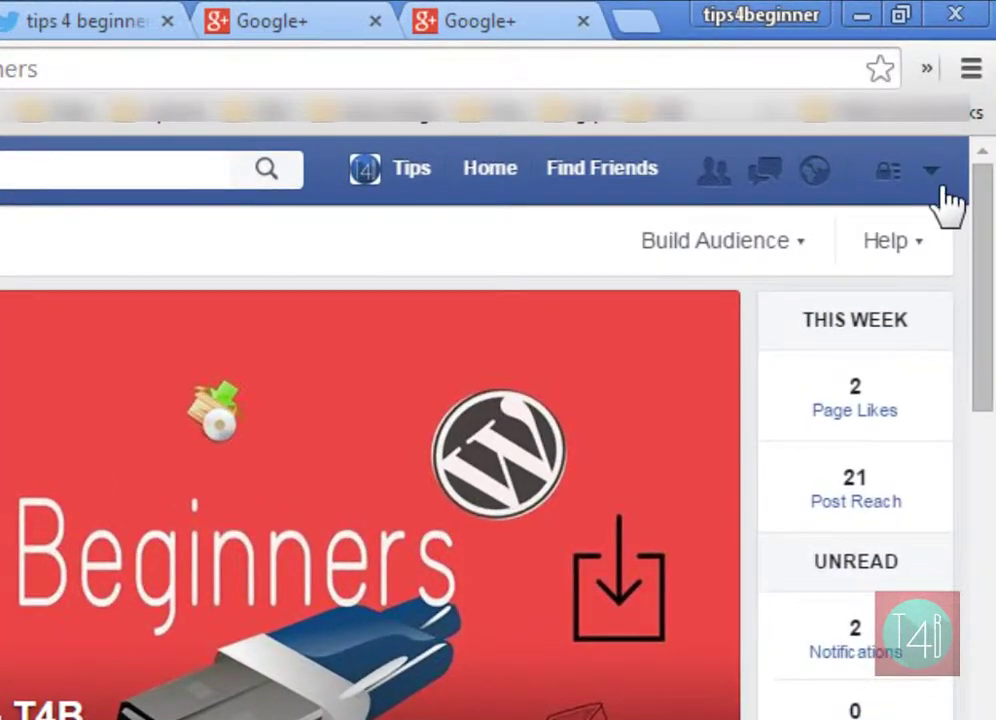
pyautogui.click(940, 186)
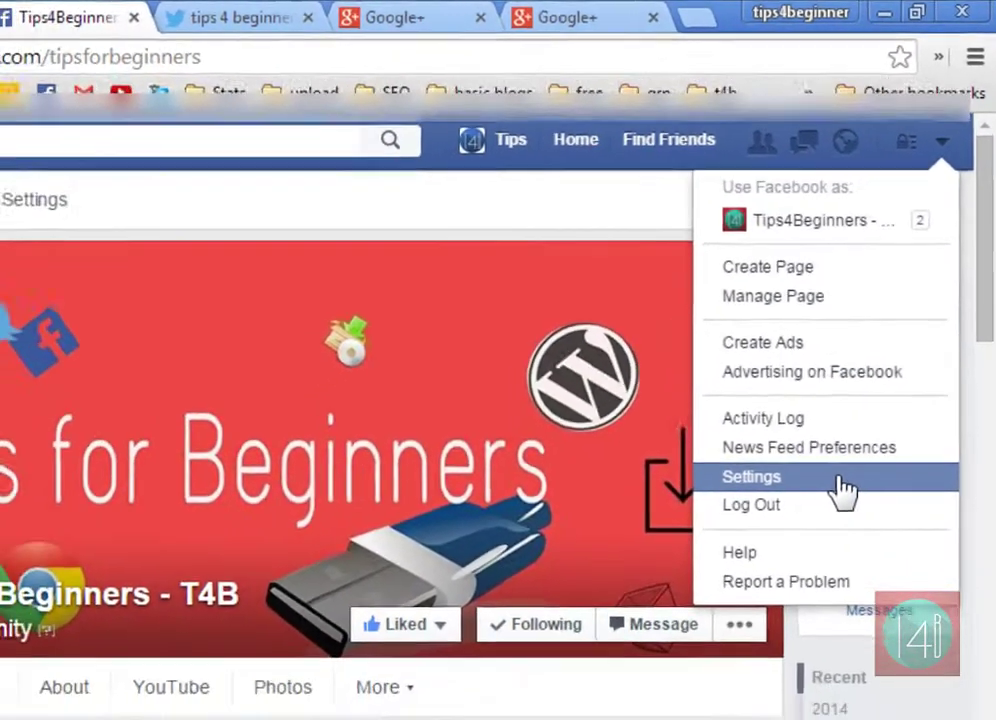
pyautogui.click(808, 582)
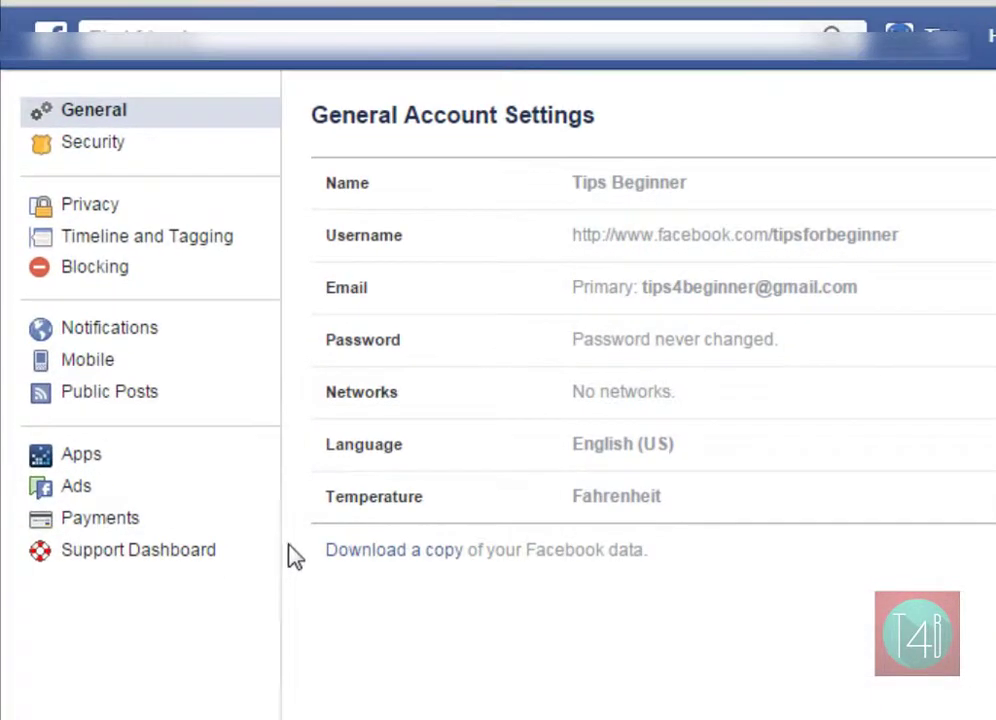
pyautogui.click(40, 152)
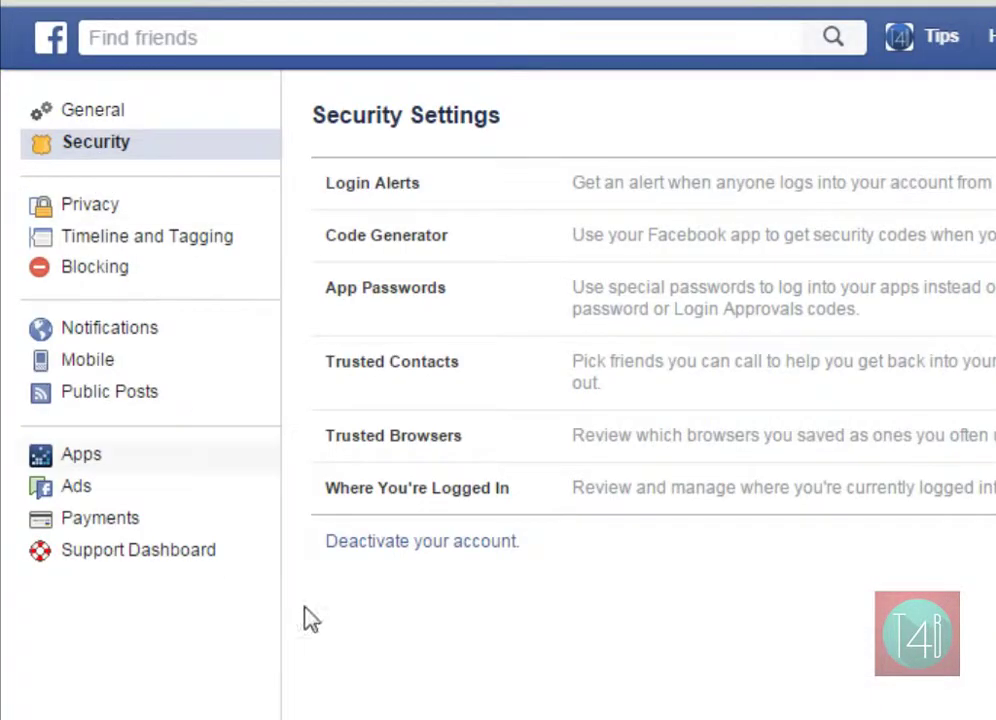
pyautogui.click(405, 542)
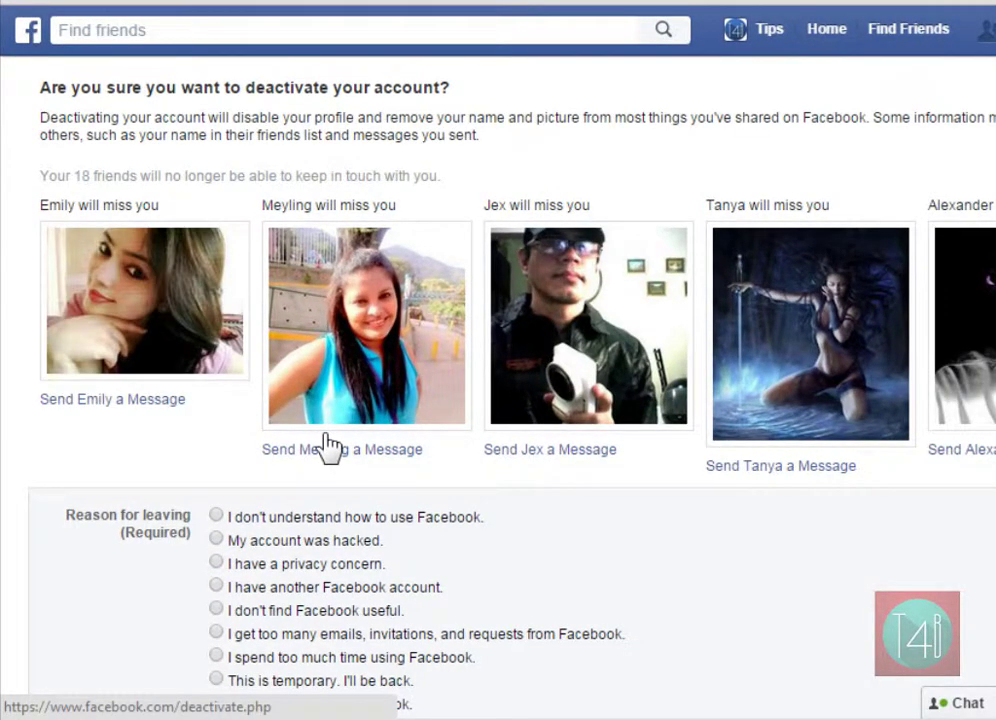
# - Scroll the deactivation page down to the Reason for leaving options
pyautogui.scroll(-1, 330, 445)
pyautogui.scroll(1, 300, 410)
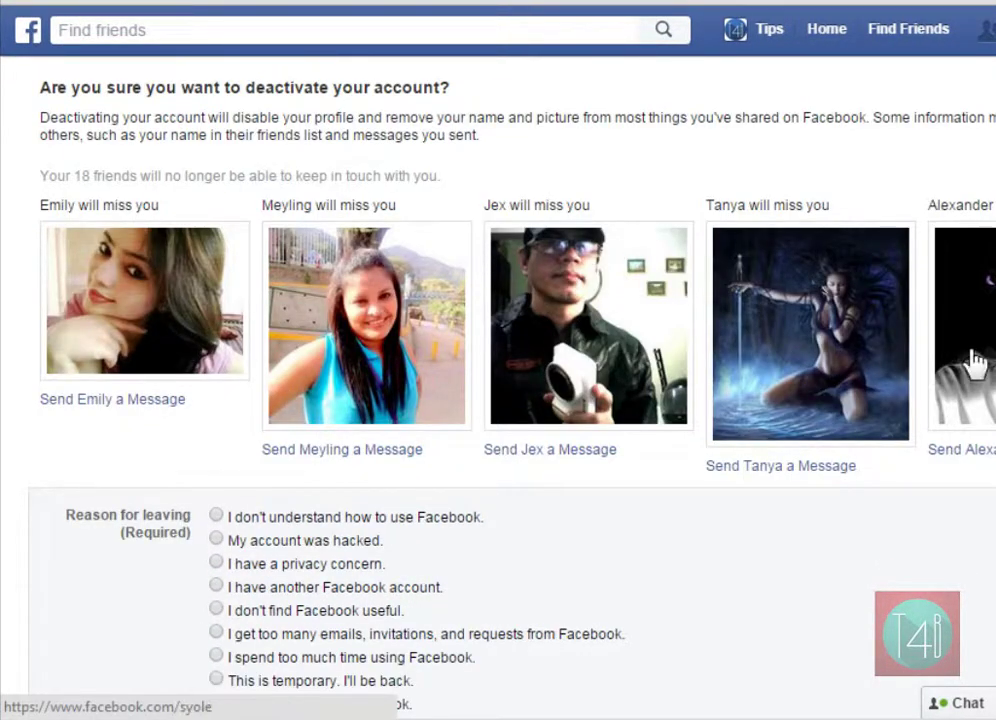
pyautogui.scroll(-3, 970, 400)
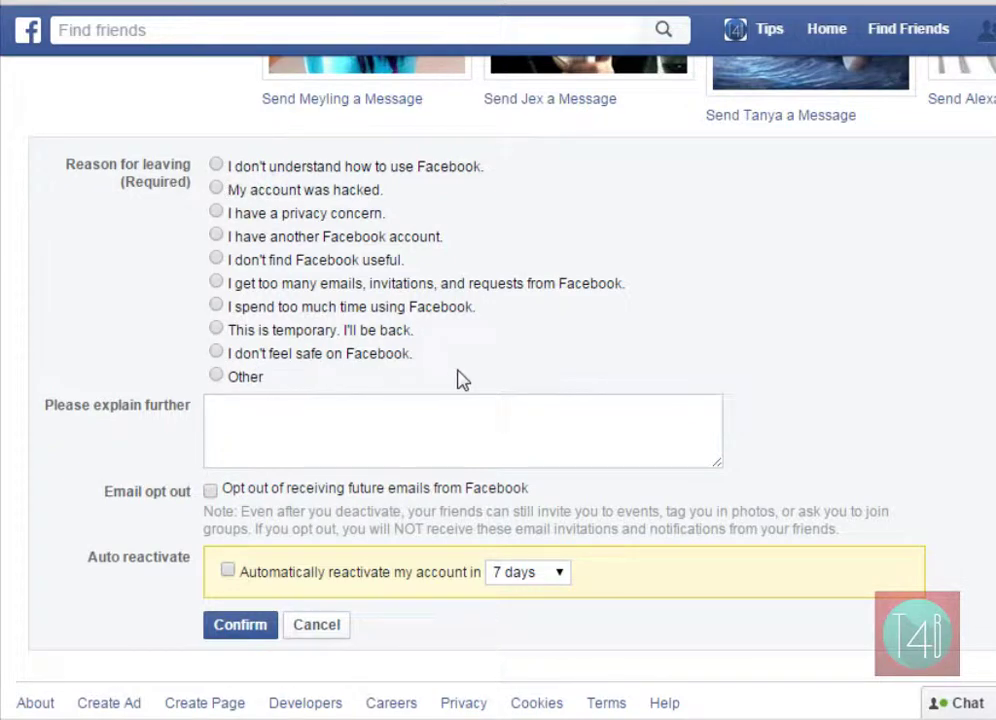
# - Choose Other as the reason for leaving on the deactivation form
pyautogui.click(216, 189)
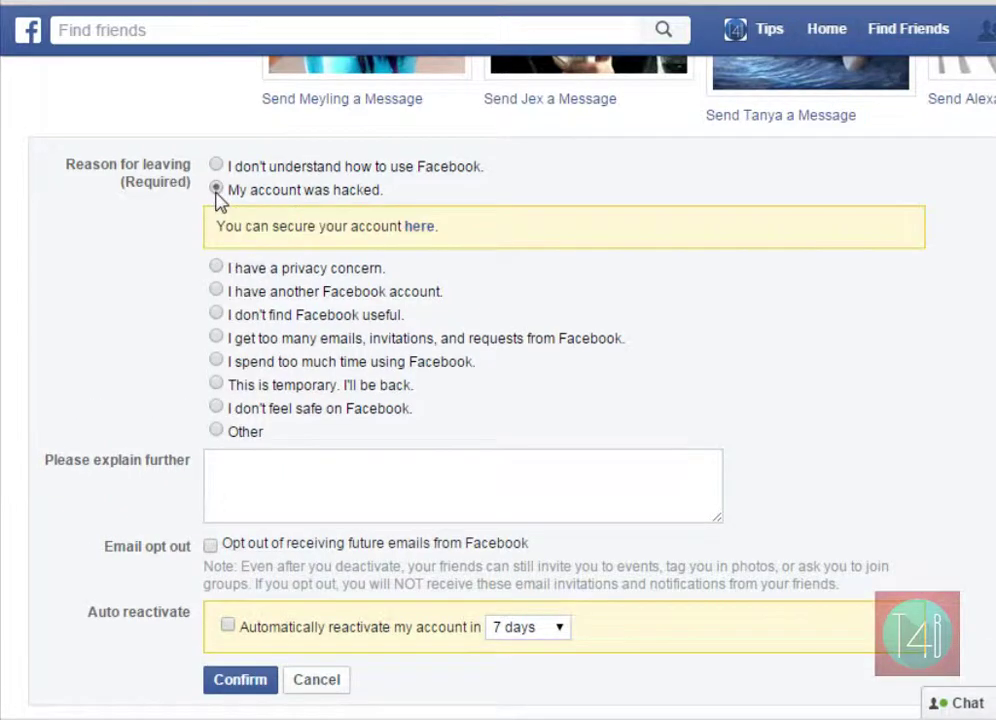
pyautogui.click(217, 407)
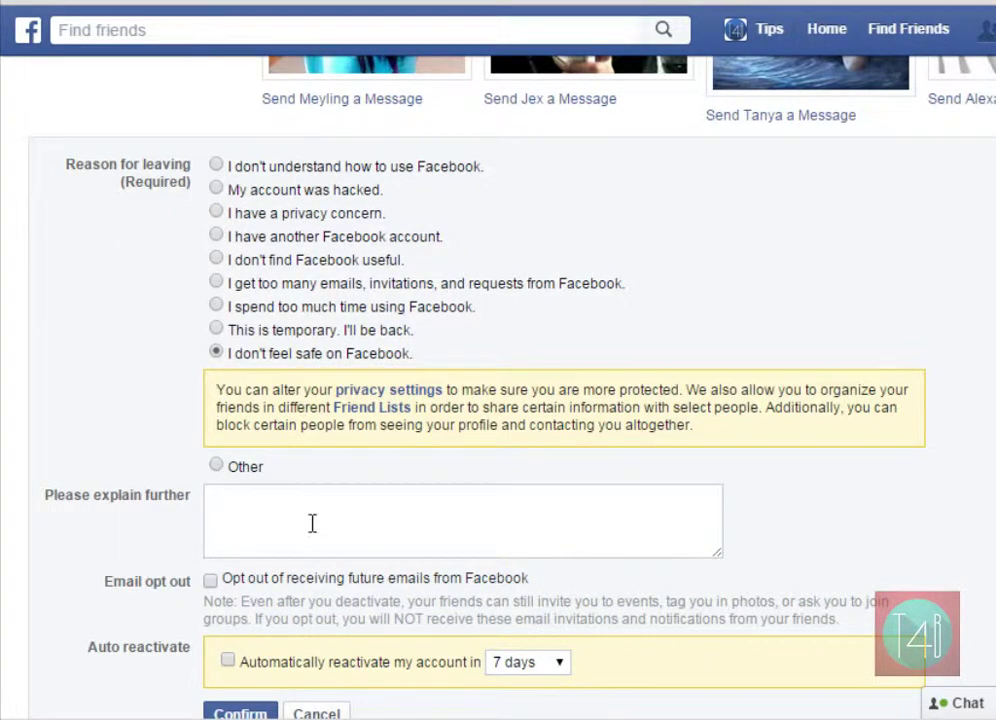
pyautogui.scroll(-2, 312, 523)
pyautogui.click(311, 418)
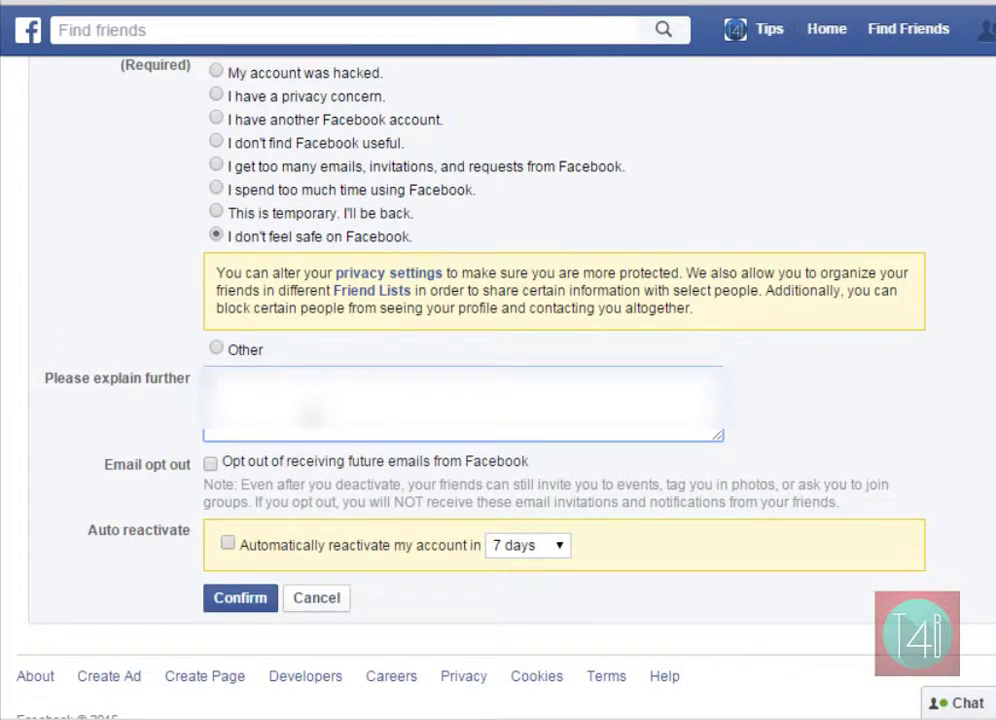
pyautogui.scroll(-1, 313, 425)
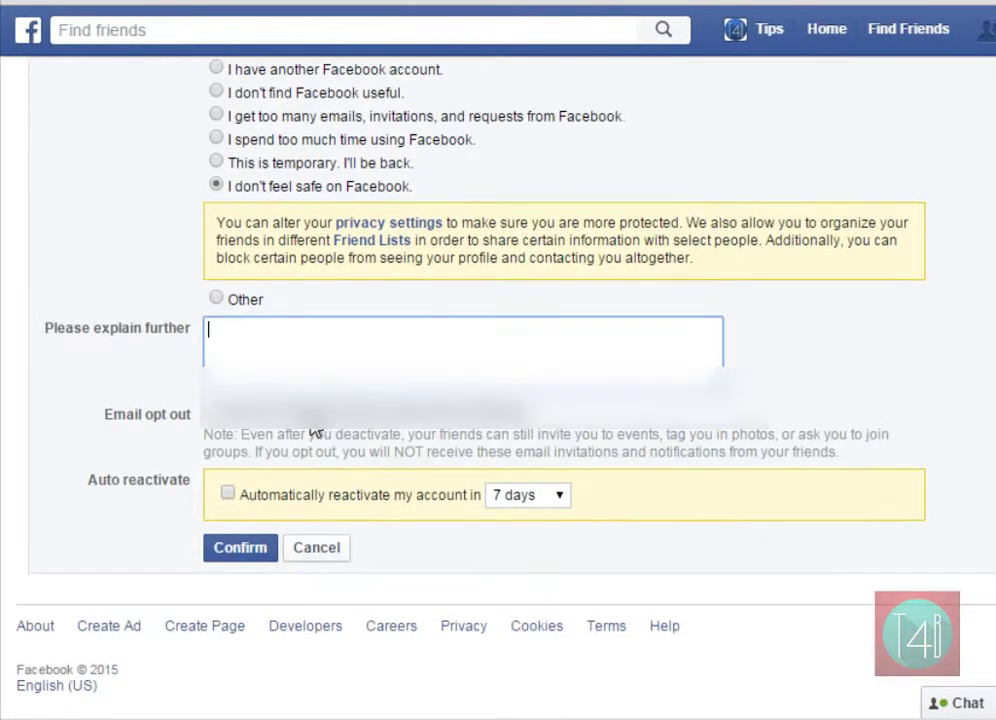
pyautogui.click(216, 299)
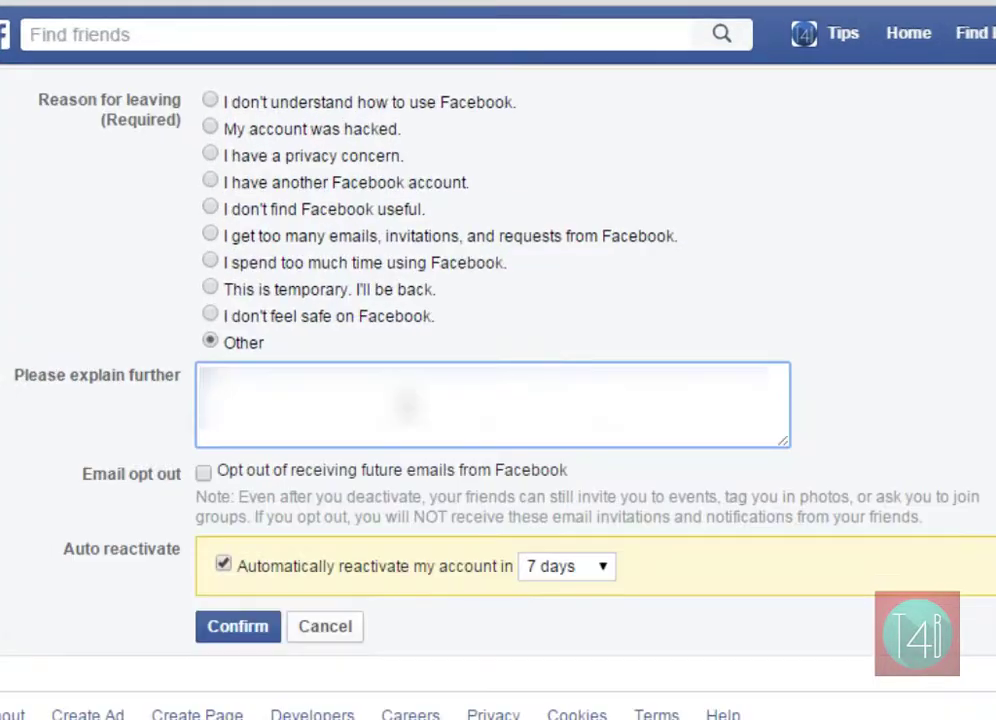
# - Type the explanation 'I need a break for now for a while.' under Please explain further
pyautogui.write('I need a break')
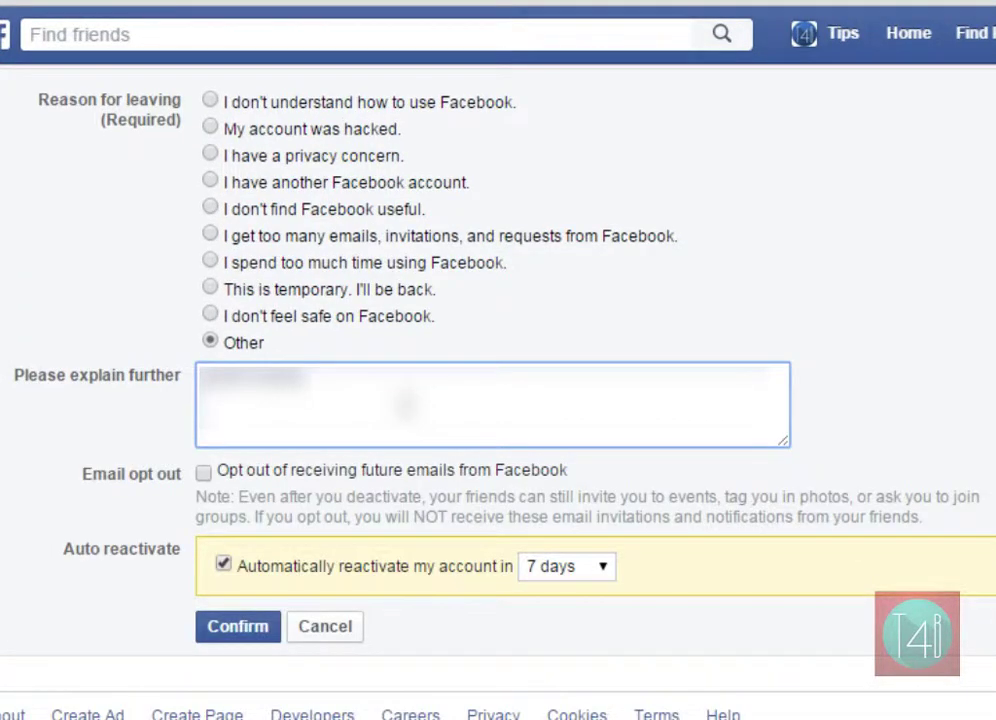
pyautogui.write(' for now')
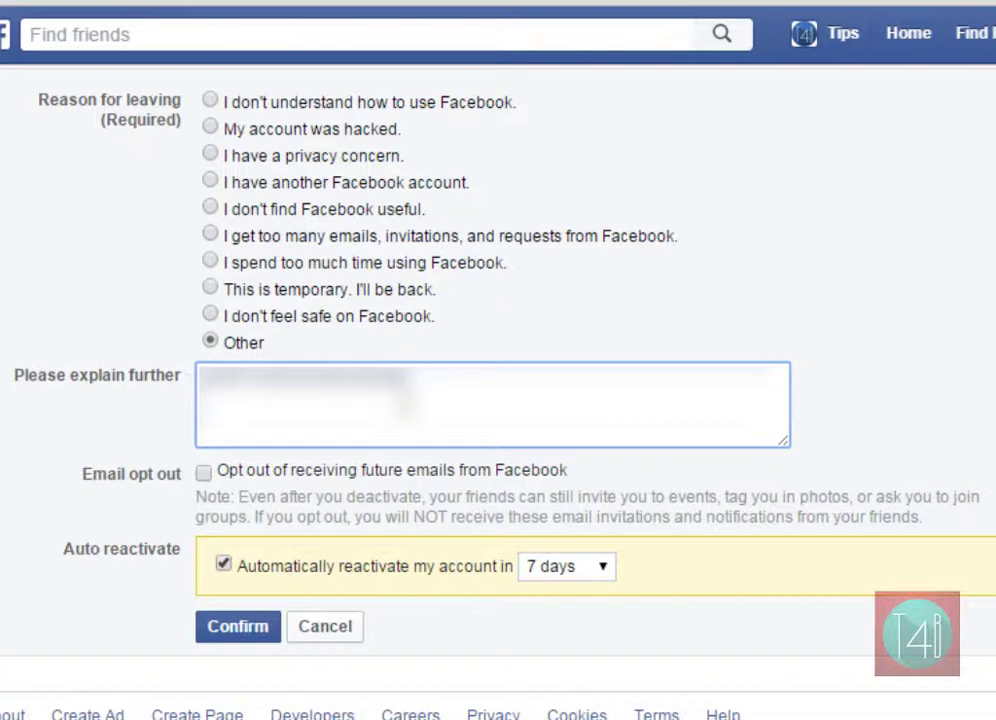
pyautogui.write(' for a while.')
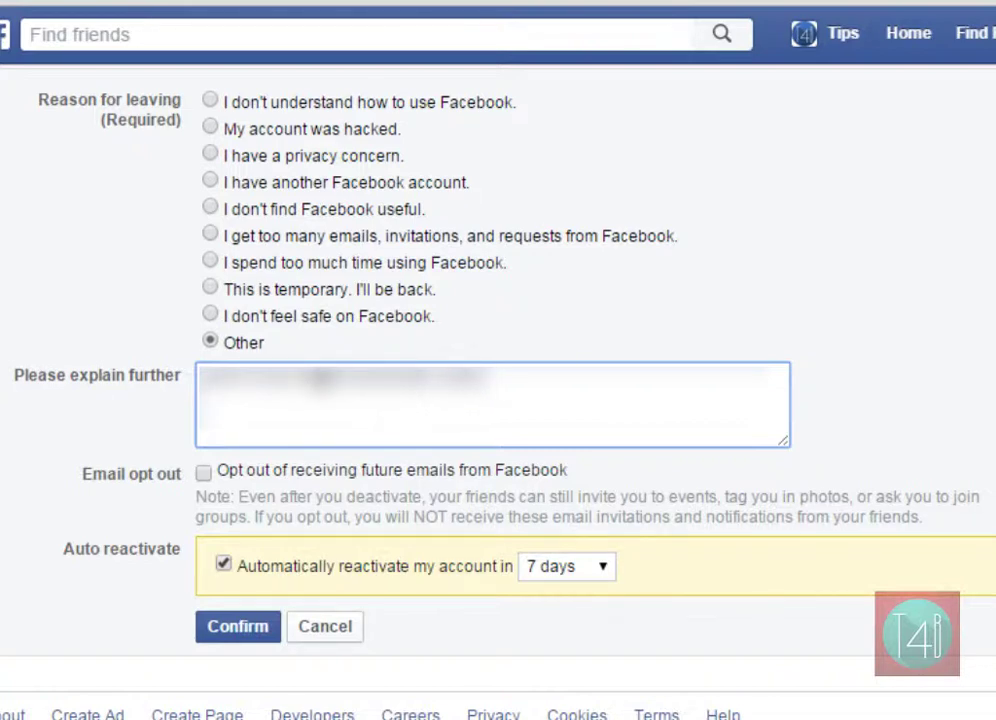
pyautogui.hotkey('ctrl', 'a')
pyautogui.hotkey('ctrl', 'v')
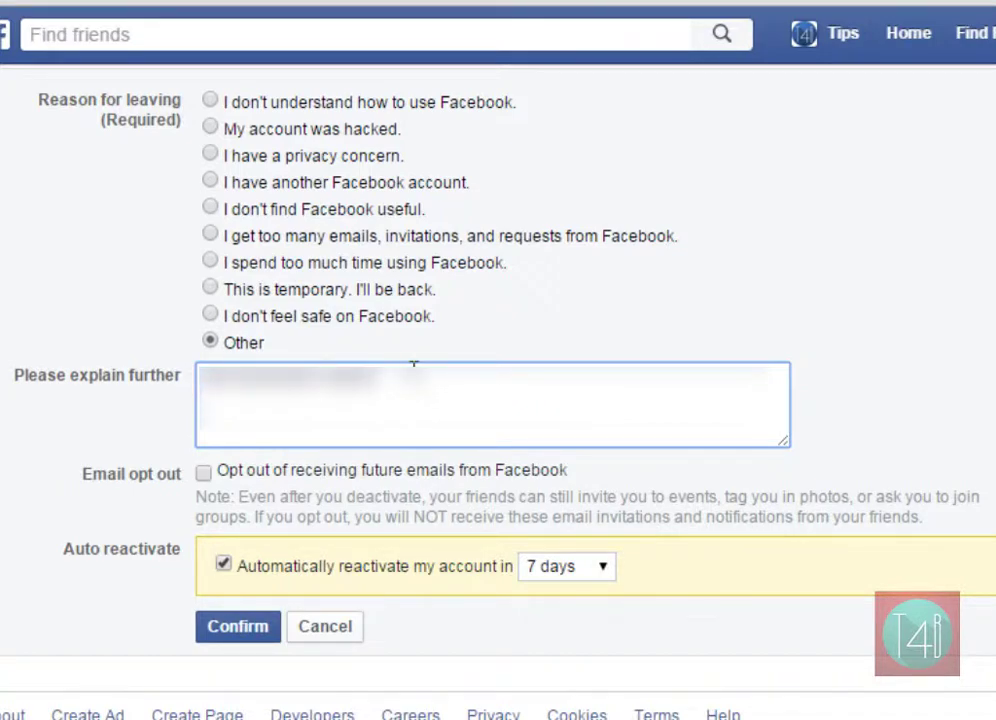
pyautogui.write('for a while')
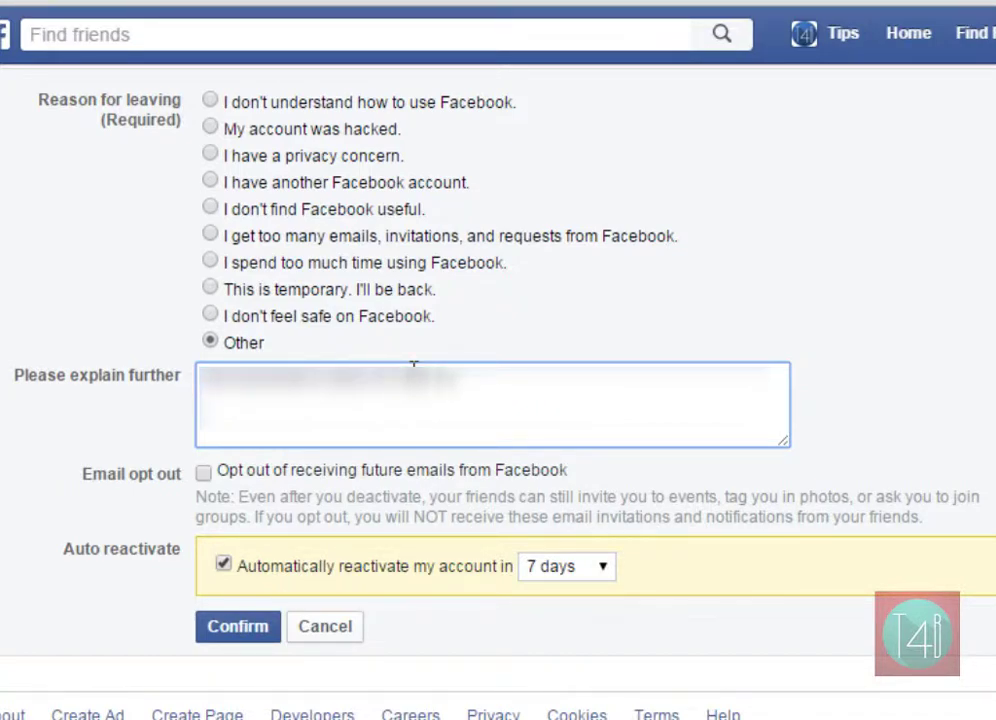
# - Submit the form and confirm the deactivation with the account password
pyautogui.click(252, 628)
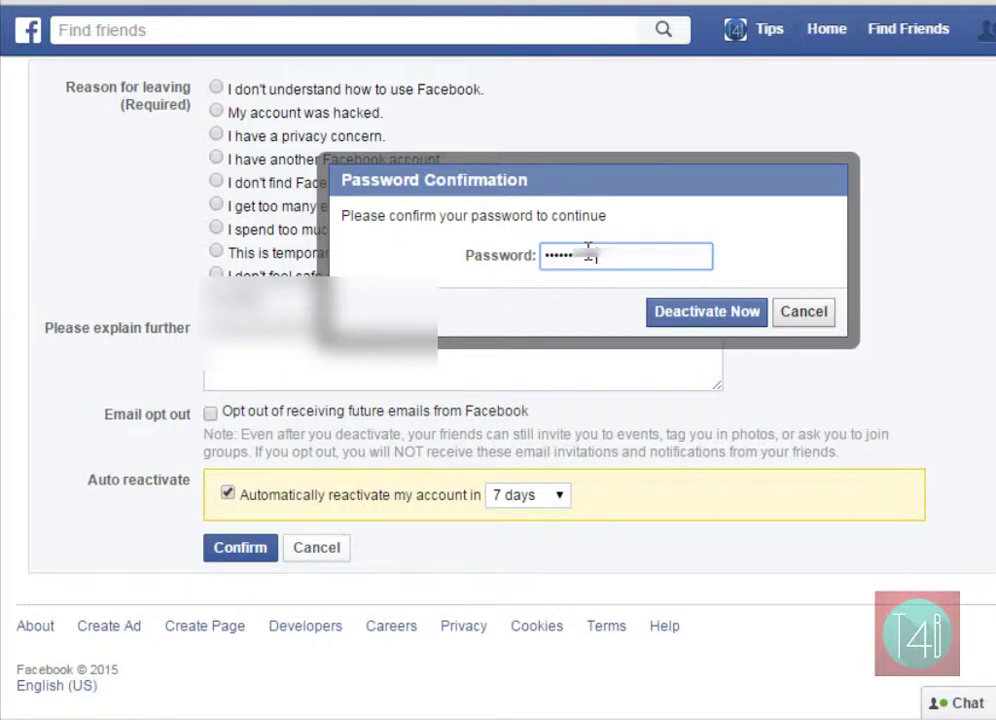
pyautogui.click(700, 316)
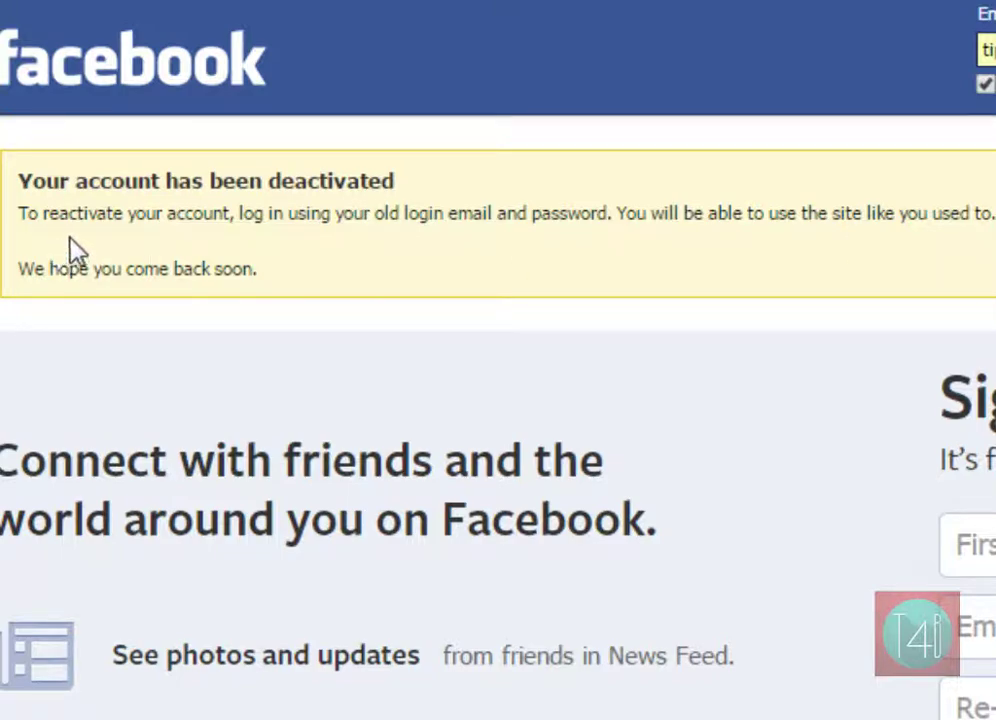
pyautogui.moveTo(20, 212); pyautogui.dragTo(982, 213)
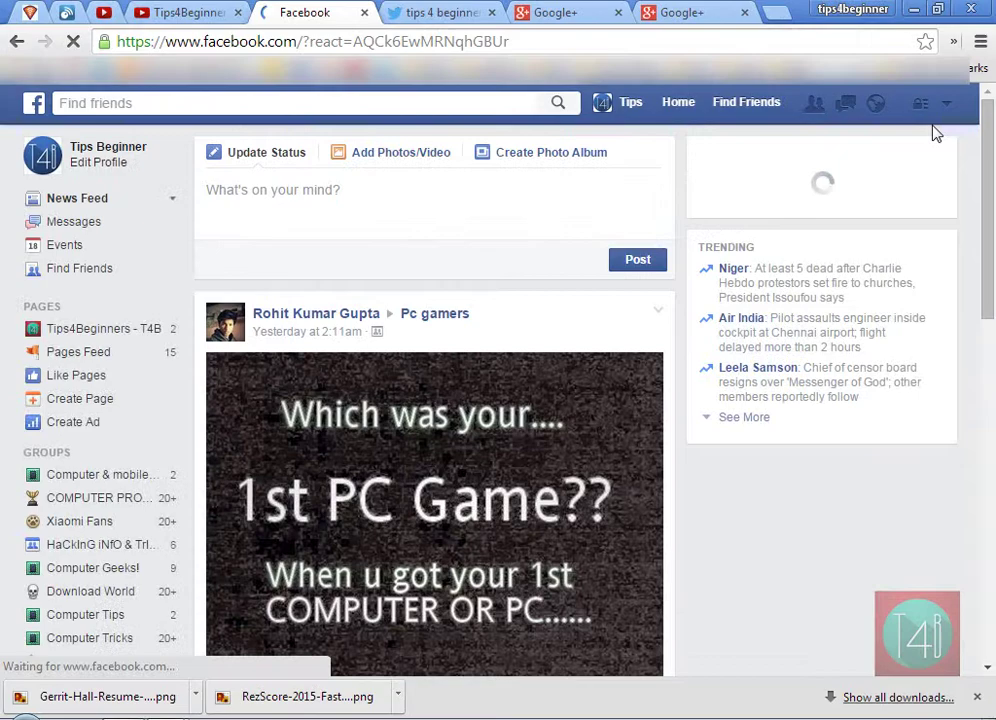
# - Deactivate the Twitter account from its settings, confirming with the account password
pyautogui.click(432, 10)
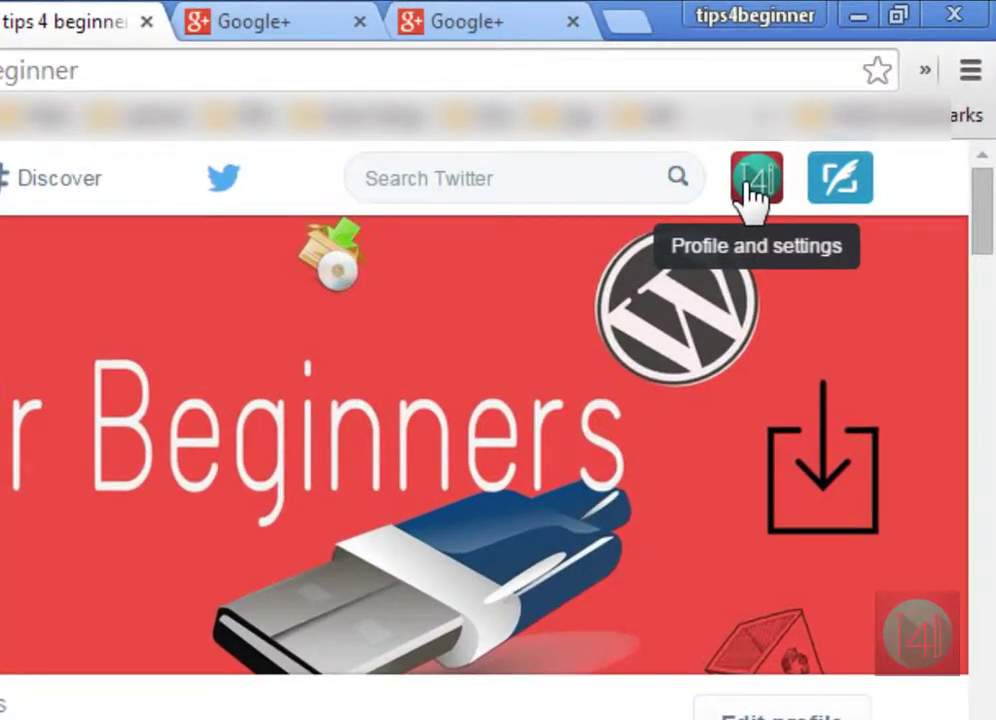
pyautogui.click(750, 188)
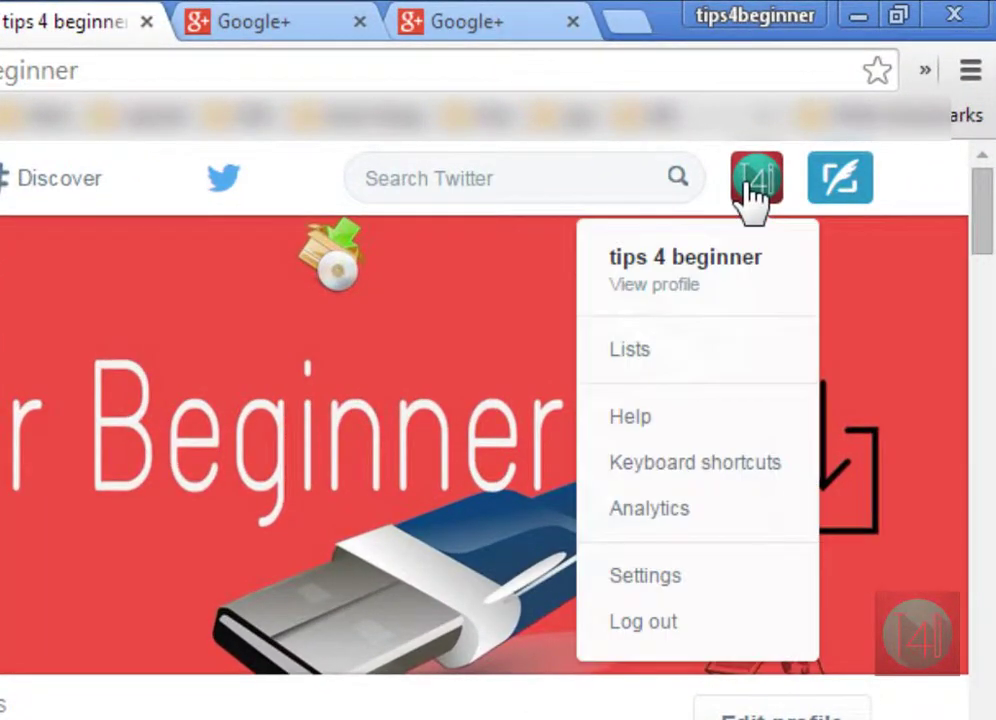
pyautogui.click(690, 577)
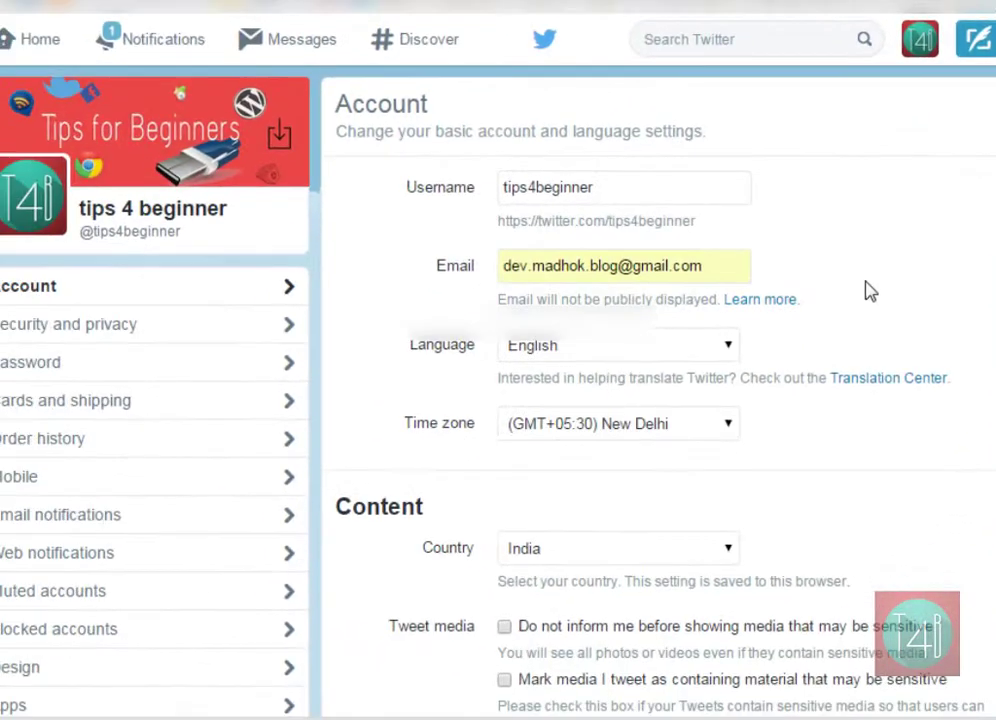
pyautogui.scroll(-3, 300, 338)
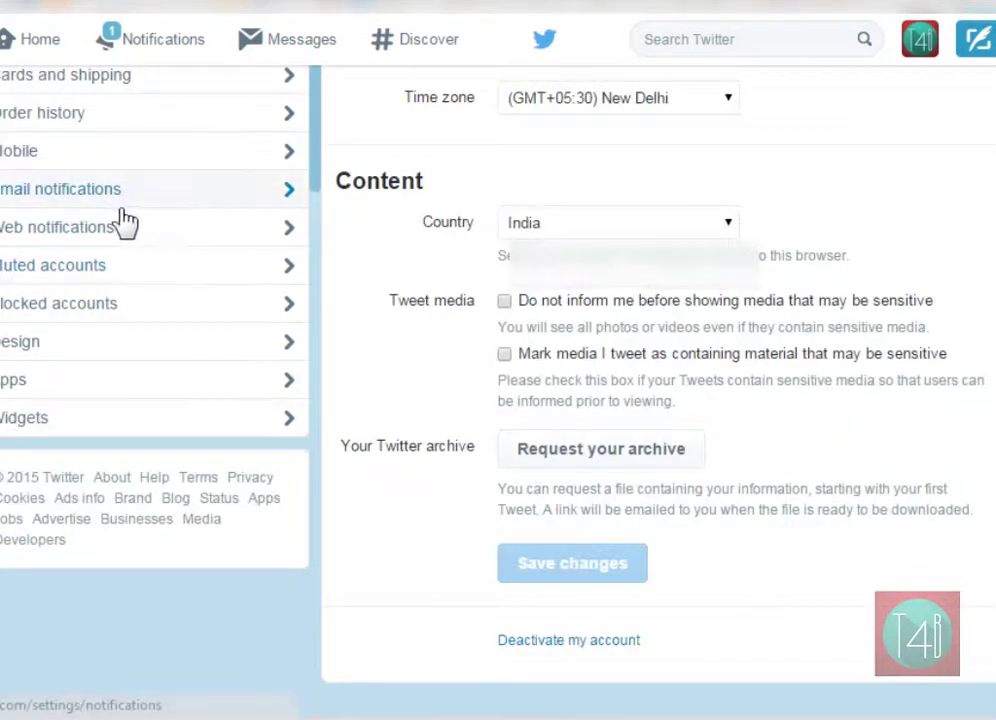
pyautogui.click(540, 646)
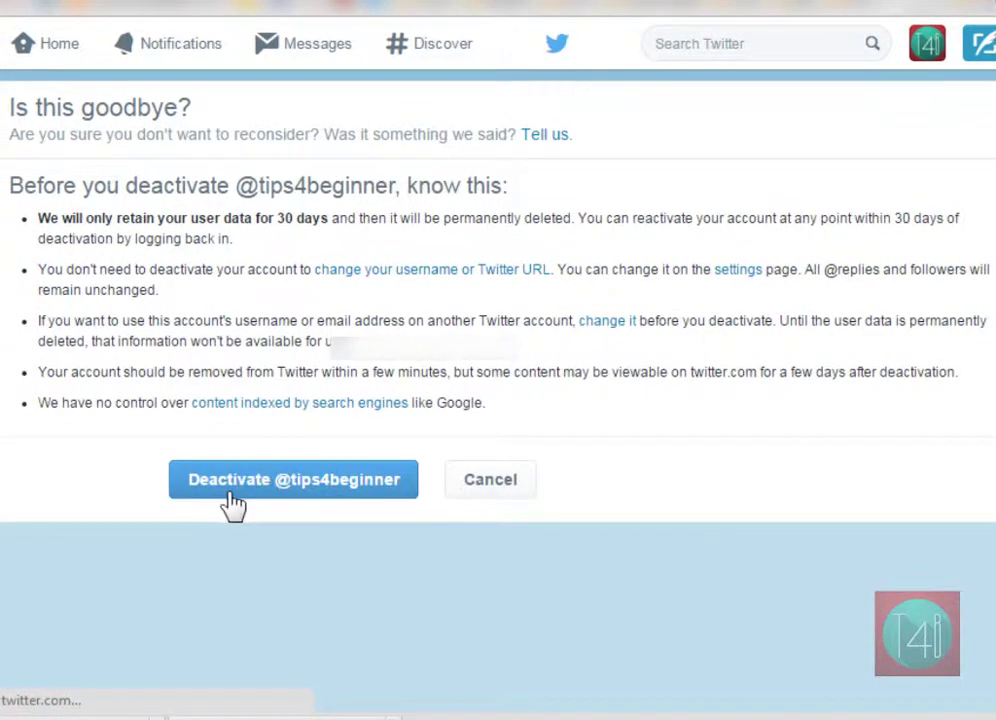
pyautogui.click(312, 493)
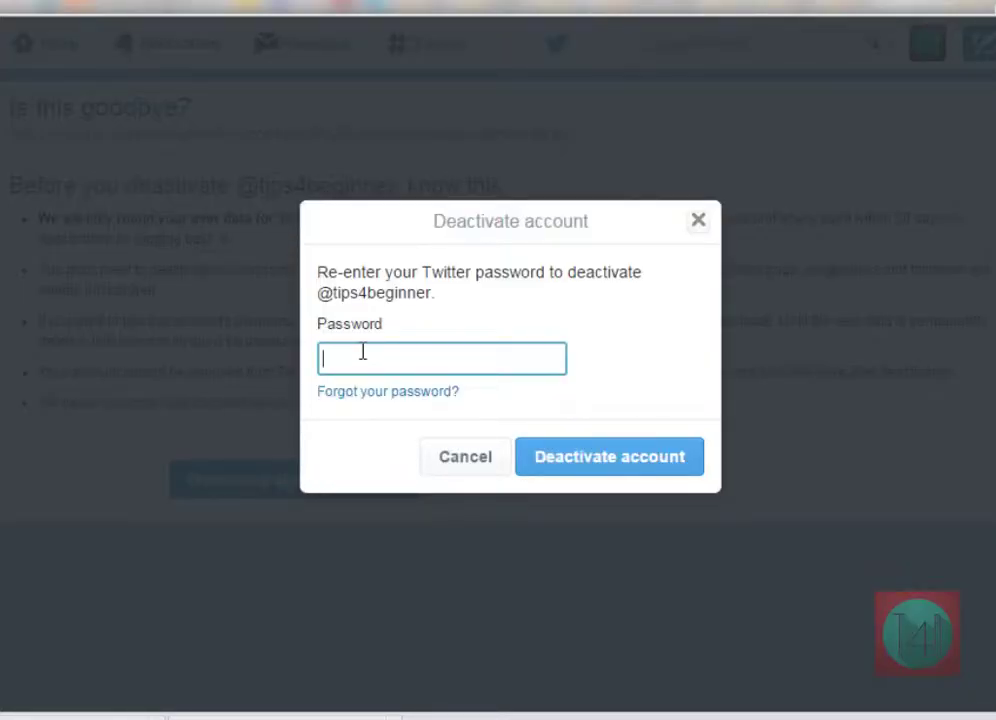
pyautogui.write('••••••••••••')
pyautogui.press('Return')
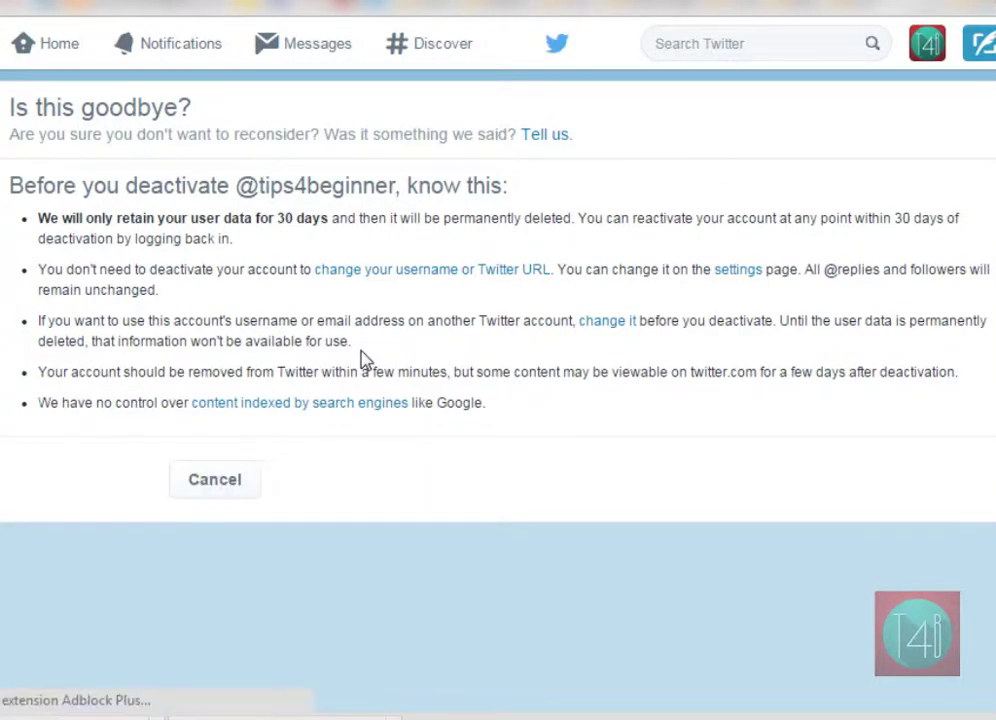
# - Log out of Twitter from the account menu
pyautogui.click(938, 52)
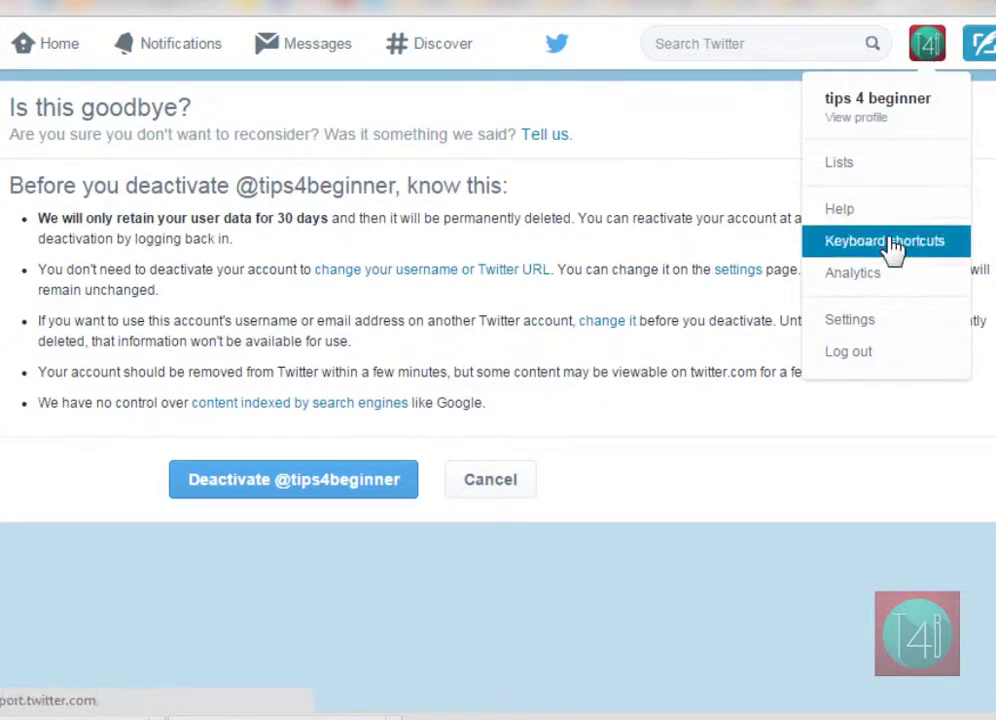
pyautogui.click(885, 352)
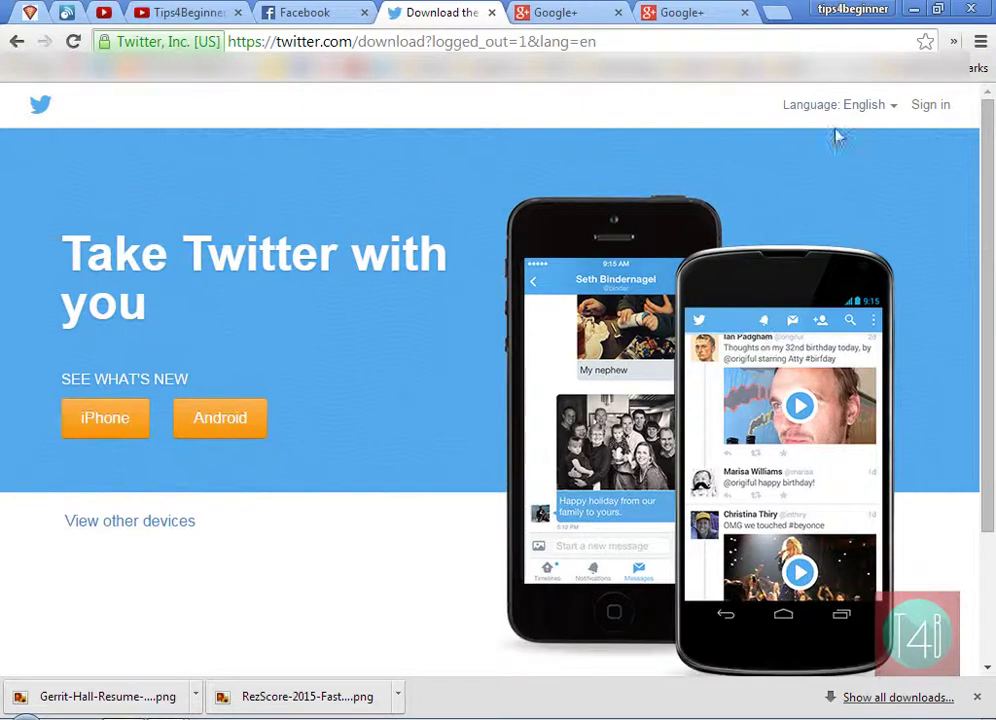
pyautogui.click(933, 105)
# - Close the Twitter tab and open Google Account settings, scrolled down to Account management
pyautogui.click(491, 12)
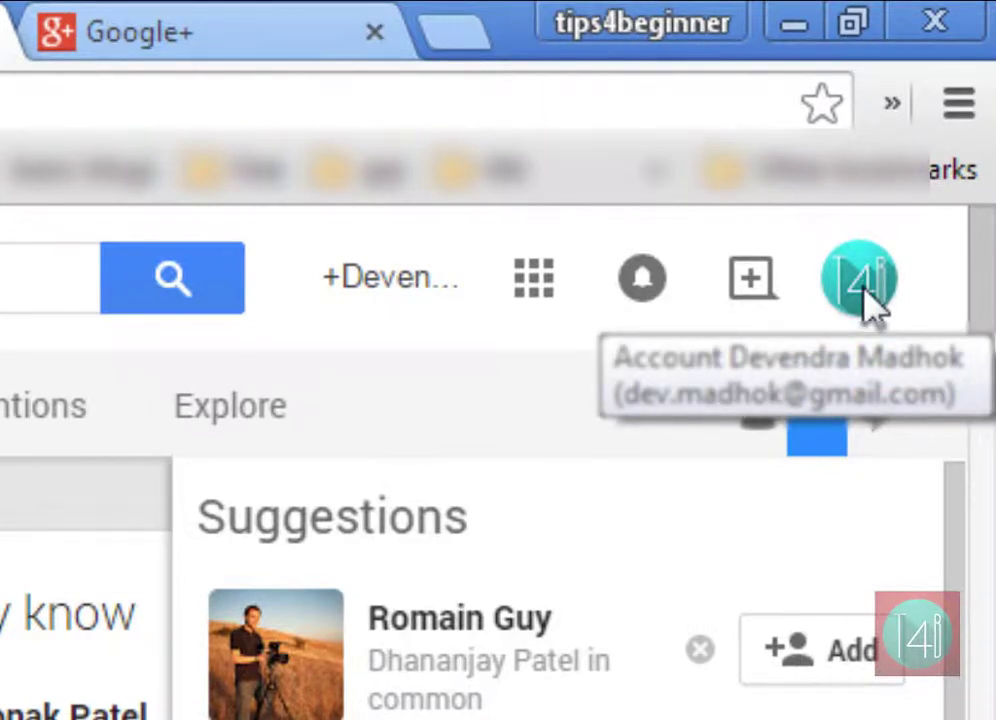
pyautogui.click(864, 287)
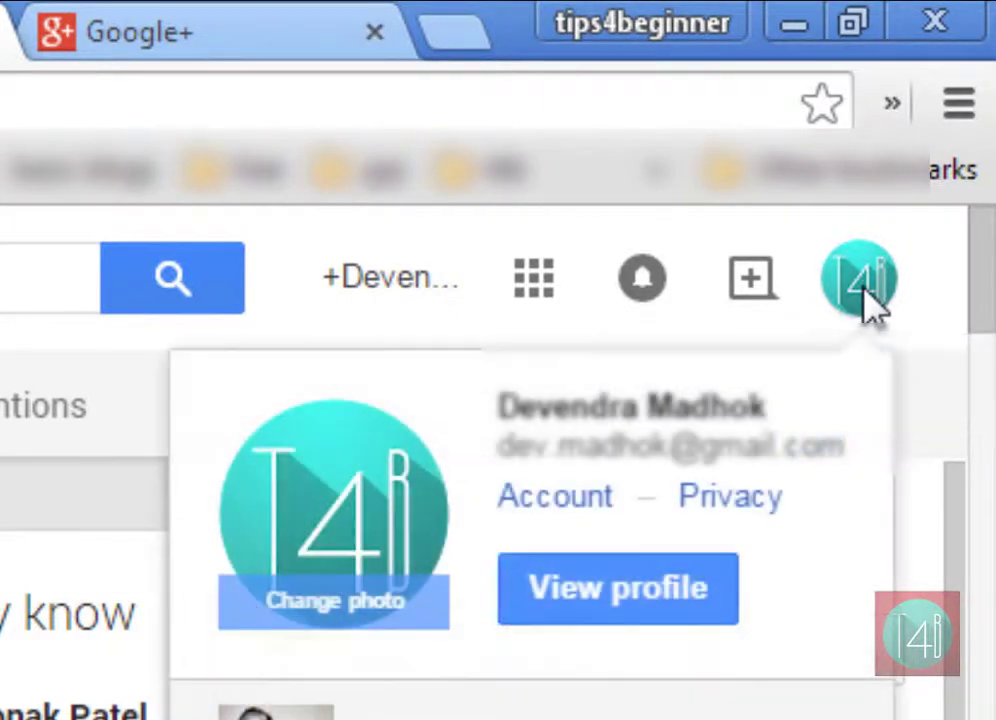
pyautogui.click(556, 500)
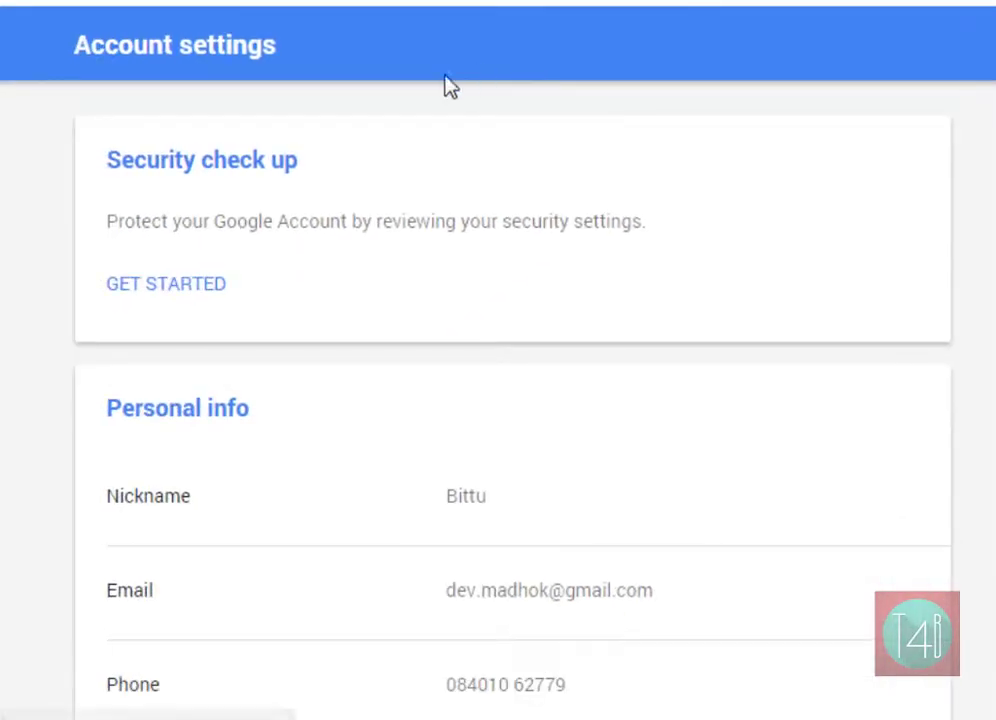
pyautogui.scroll(-15, 411, 208)
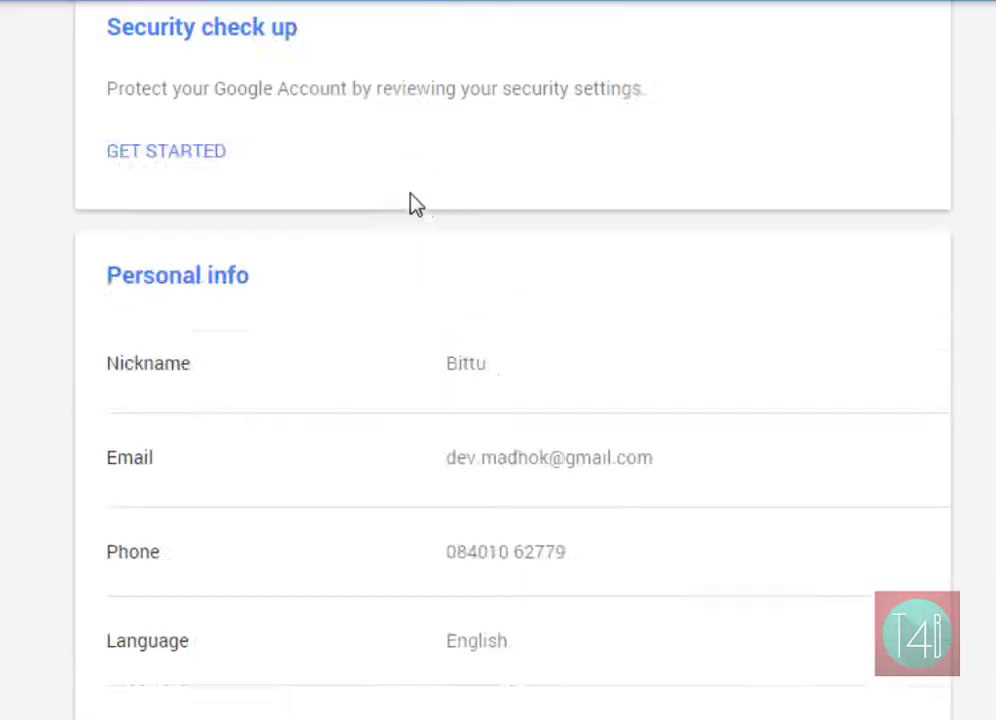
pyautogui.scroll(-7, 411, 208)
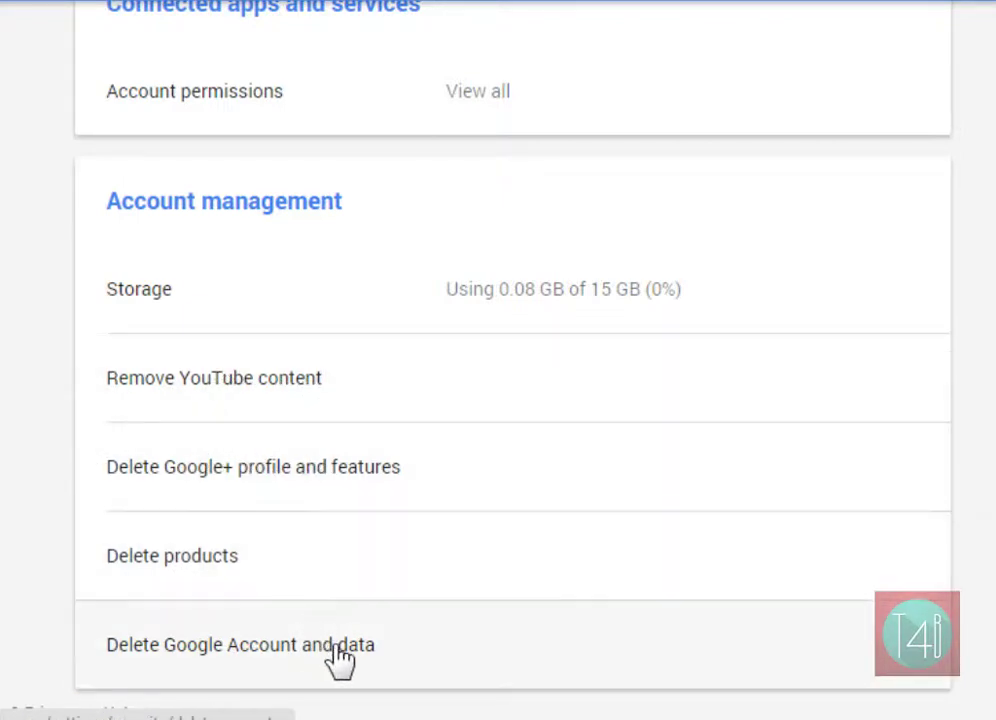
# - Open Delete Google Account and data, re-confirming the account password
pyautogui.click(268, 647)
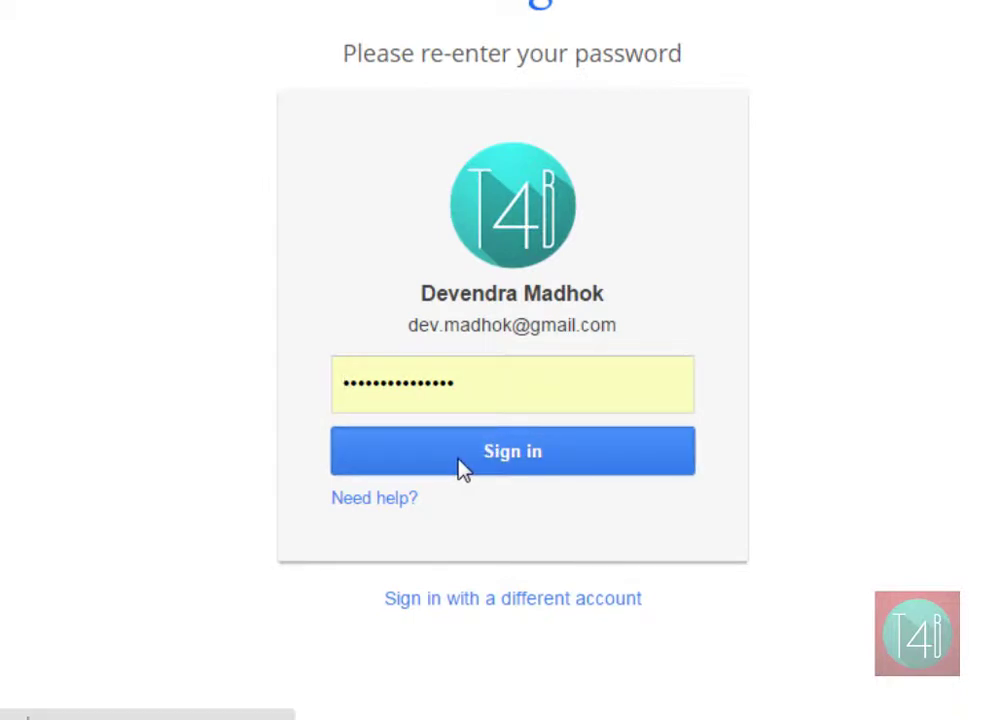
pyautogui.click(432, 468)
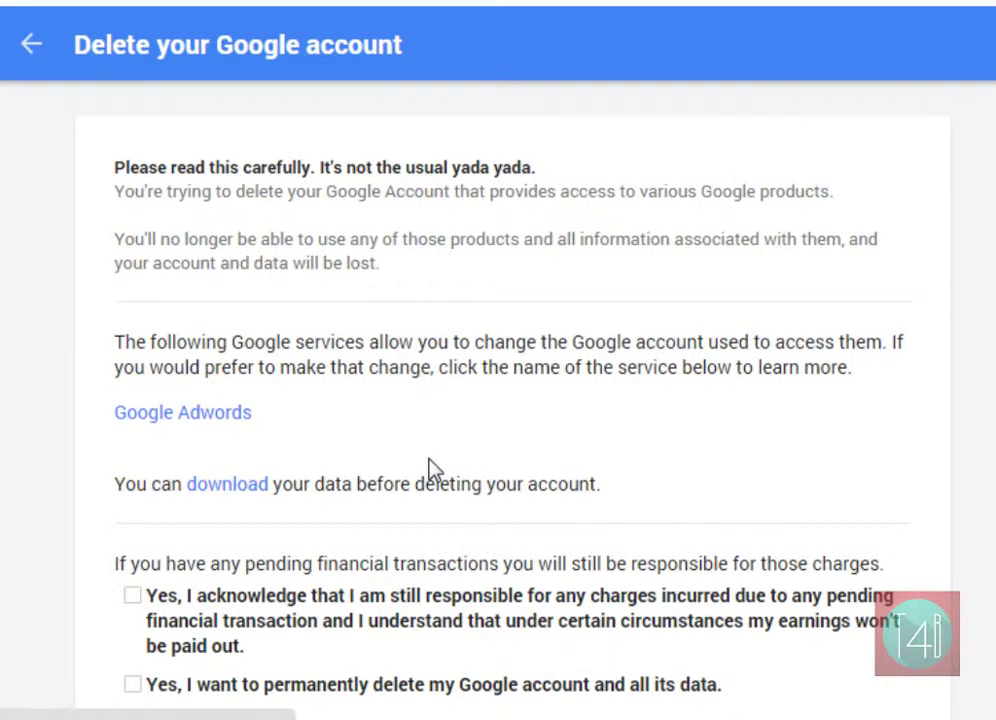
pyautogui.scroll(-2, 433, 470)
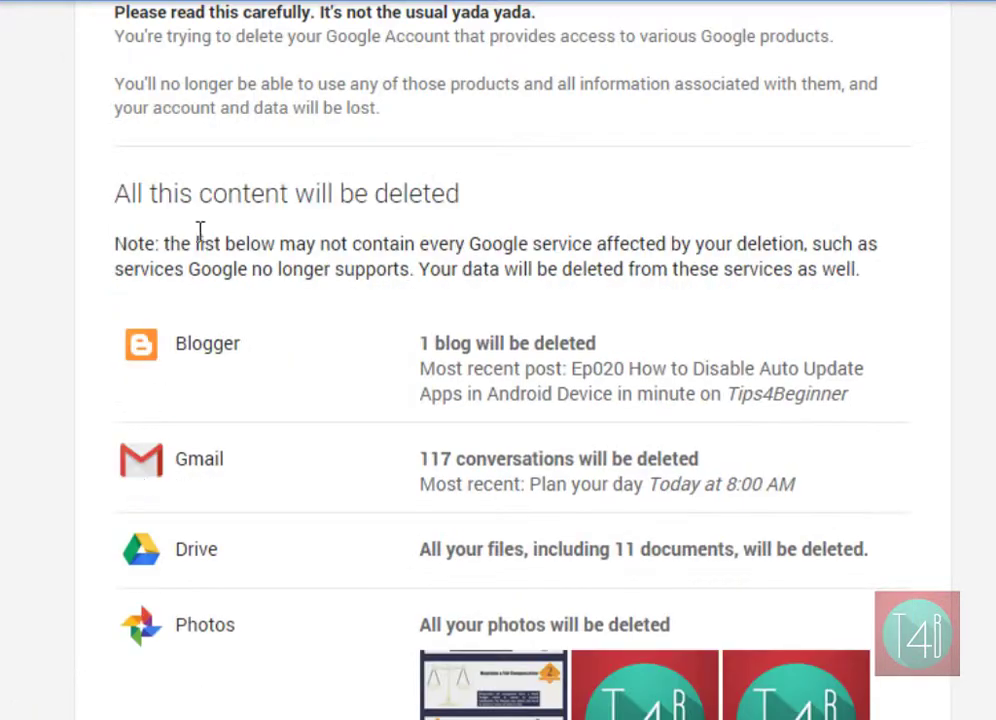
pyautogui.scroll(2, 205, 240)
pyautogui.scroll(-5, 212, 262)
pyautogui.scroll(-9, 212, 272)
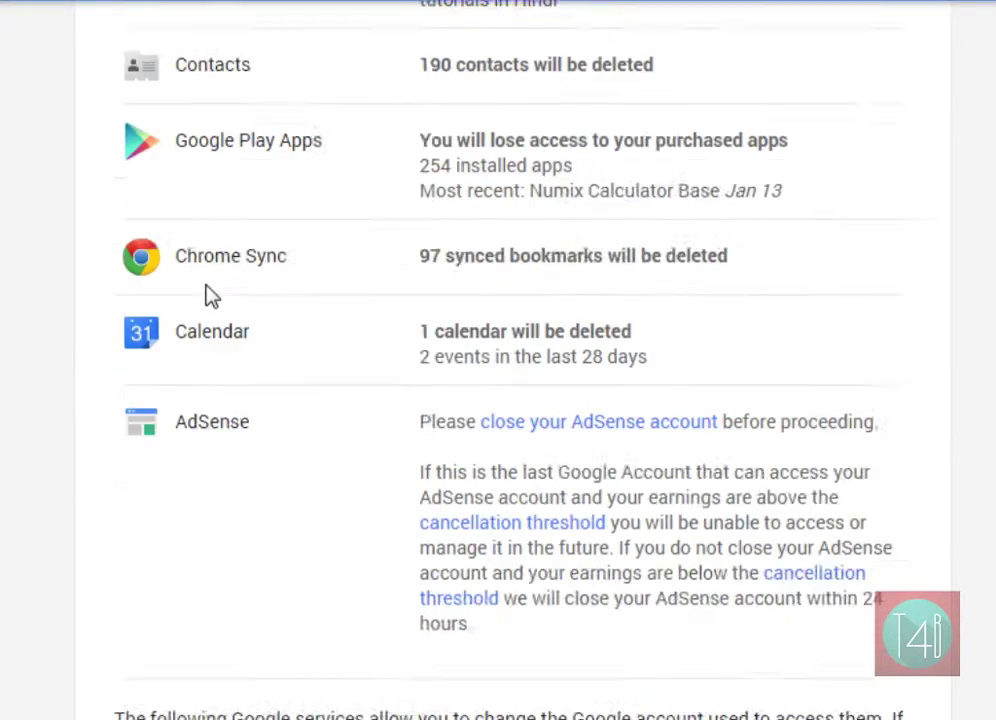
# - Tick the pending-charges and permanent-deletion acknowledgement boxes
pyautogui.click(132, 574)
pyautogui.click(132, 663)
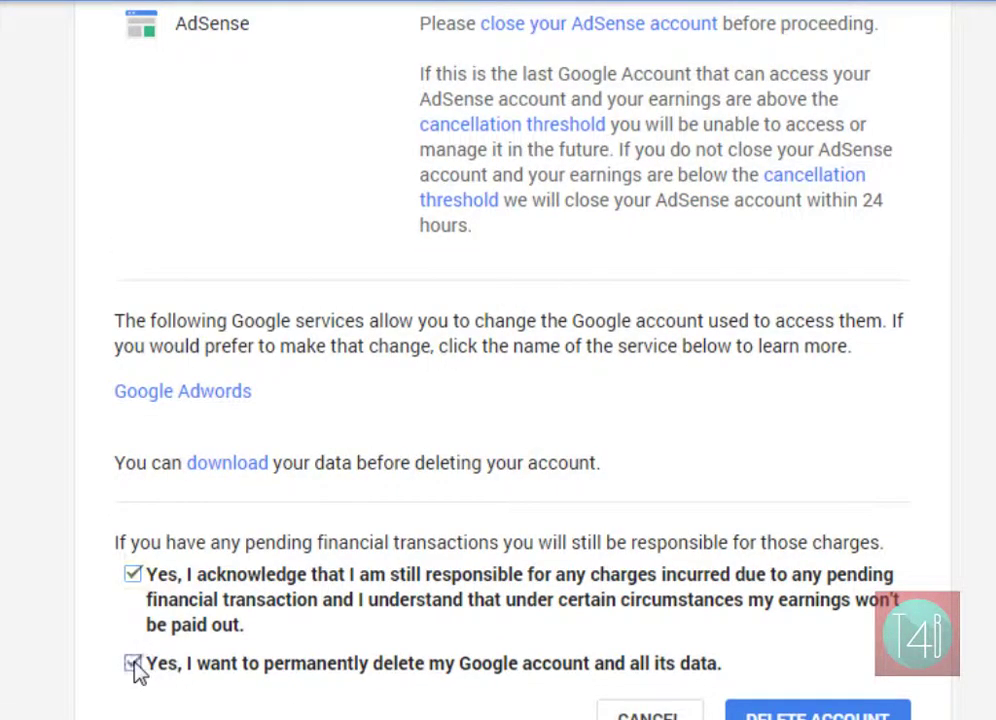
pyautogui.scroll(-1, 585, 502)
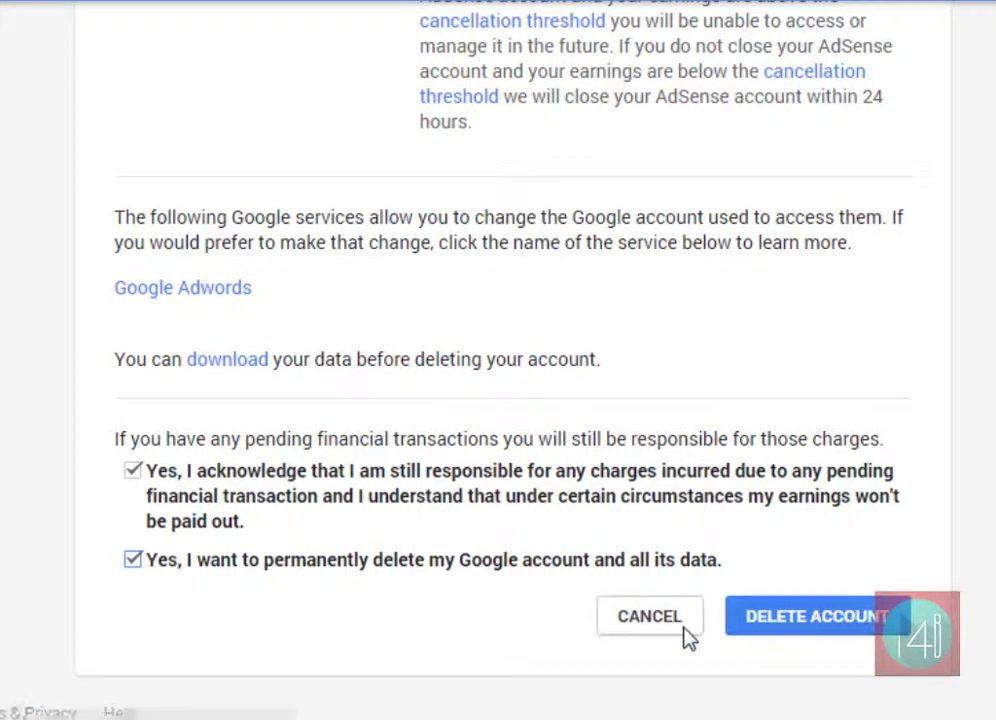
pyautogui.scroll(10, 685, 474)
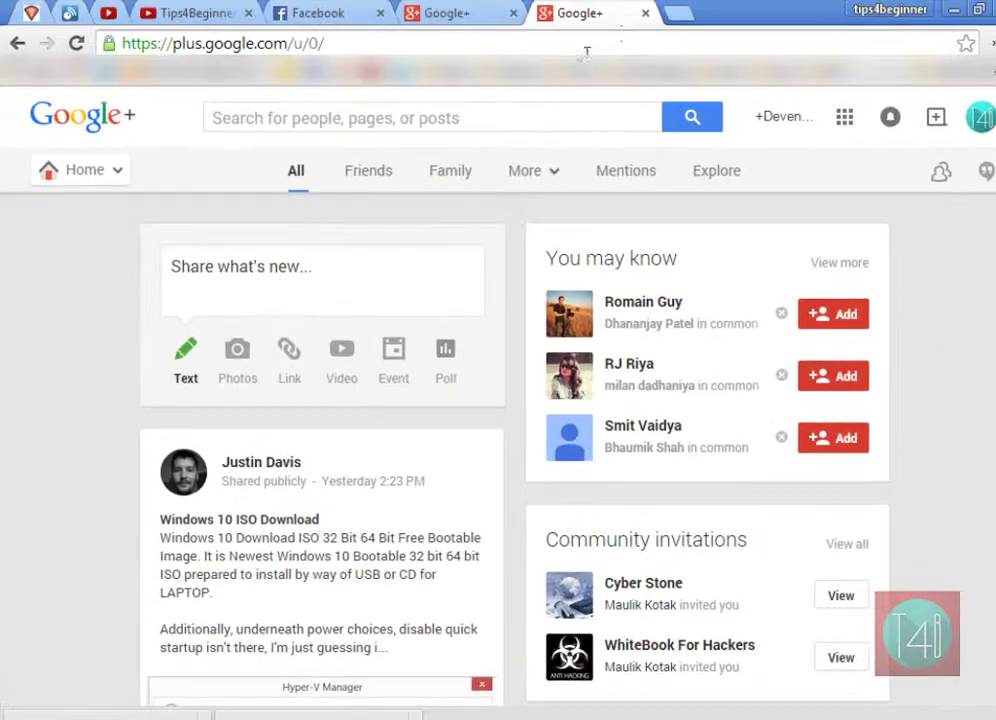
# - Close both Google+ tabs and open the Tips4Beginners Facebook page
pyautogui.click(646, 15)
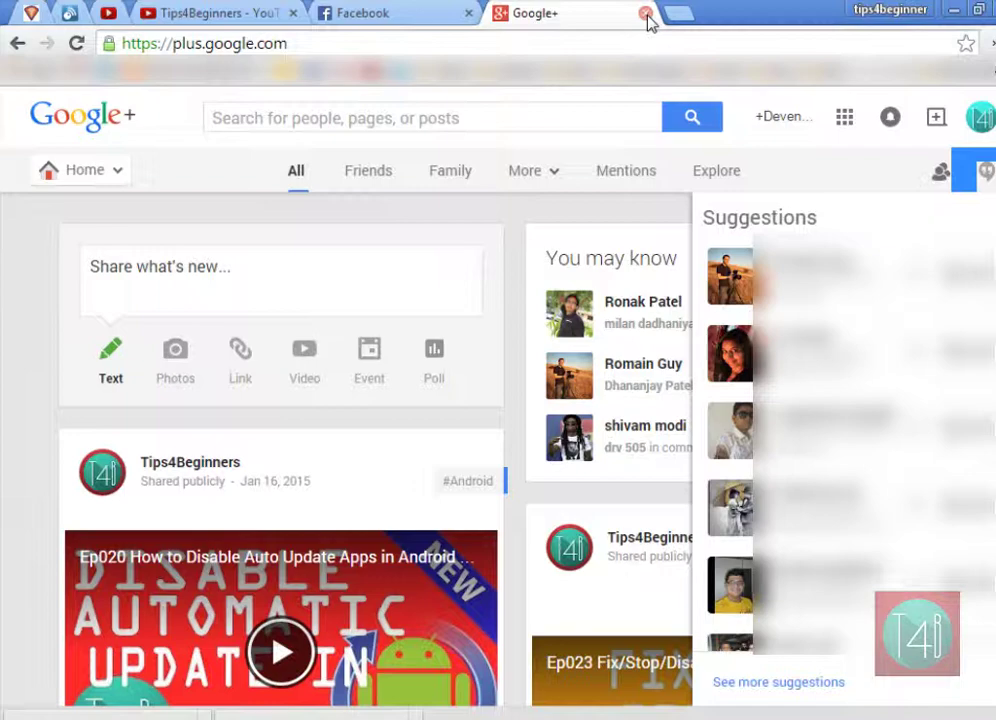
pyautogui.click(646, 14)
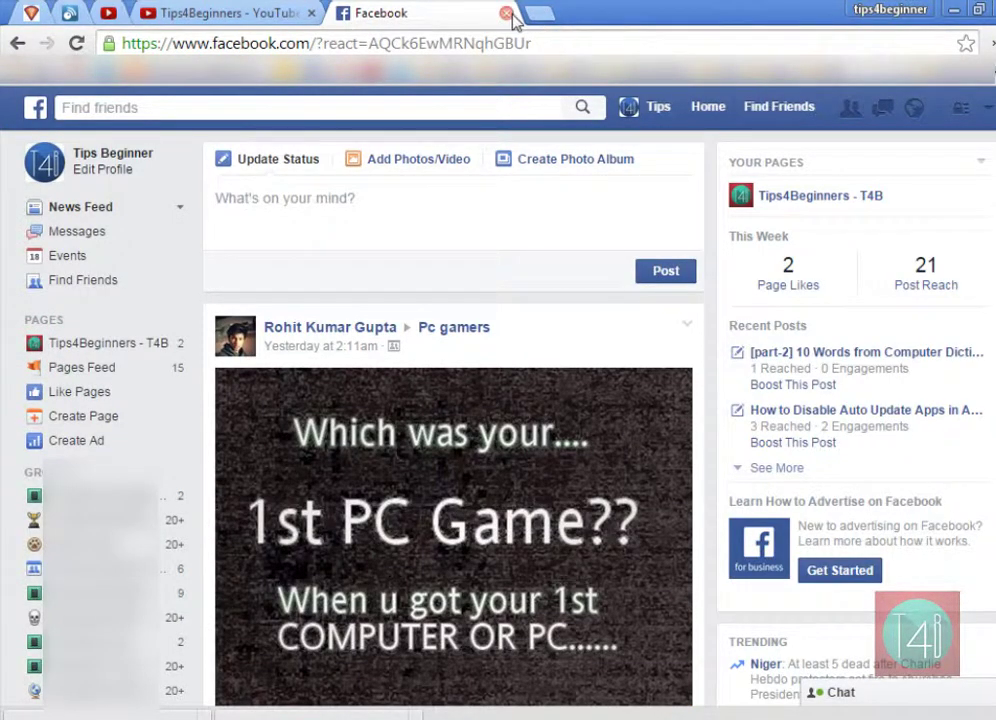
pyautogui.click(807, 197)
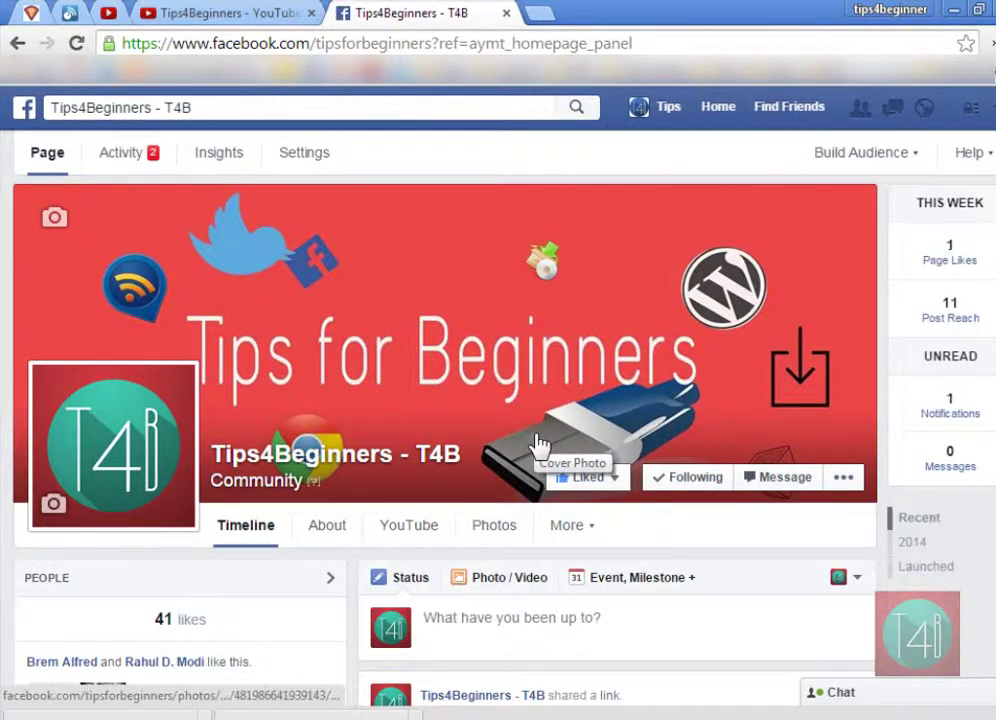
pyautogui.scroll(-1, 538, 444)
pyautogui.scroll(-3, 558, 525)
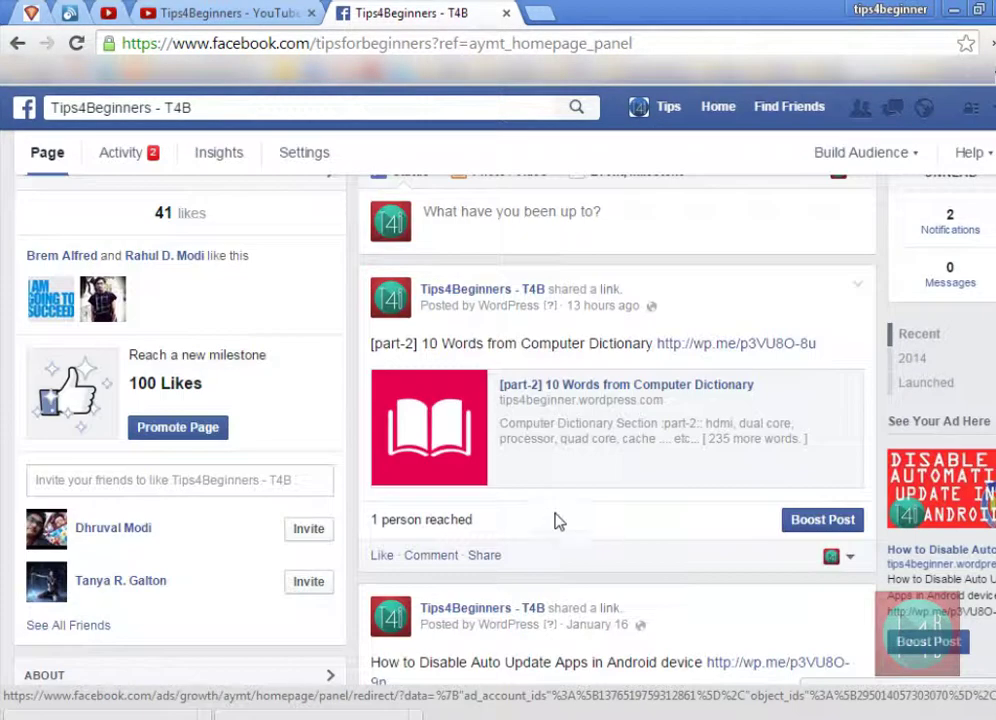
pyautogui.scroll(1, 556, 482)
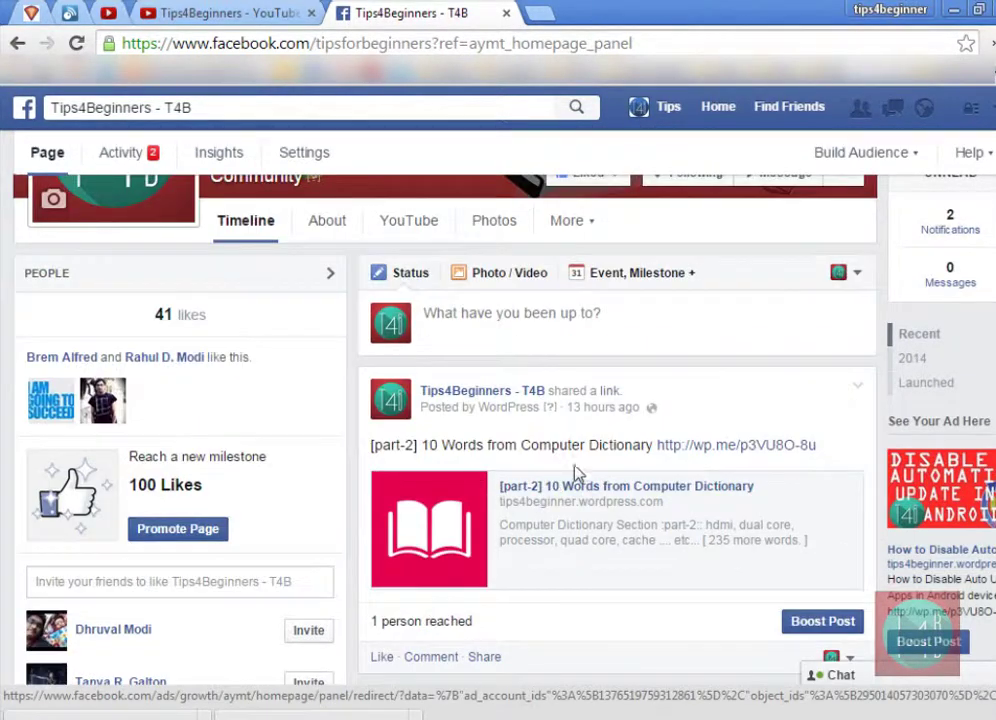
# - Open the Tips4Beginners blog from the YouTube channel, then return to its Videos page
pyautogui.click(198, 12)
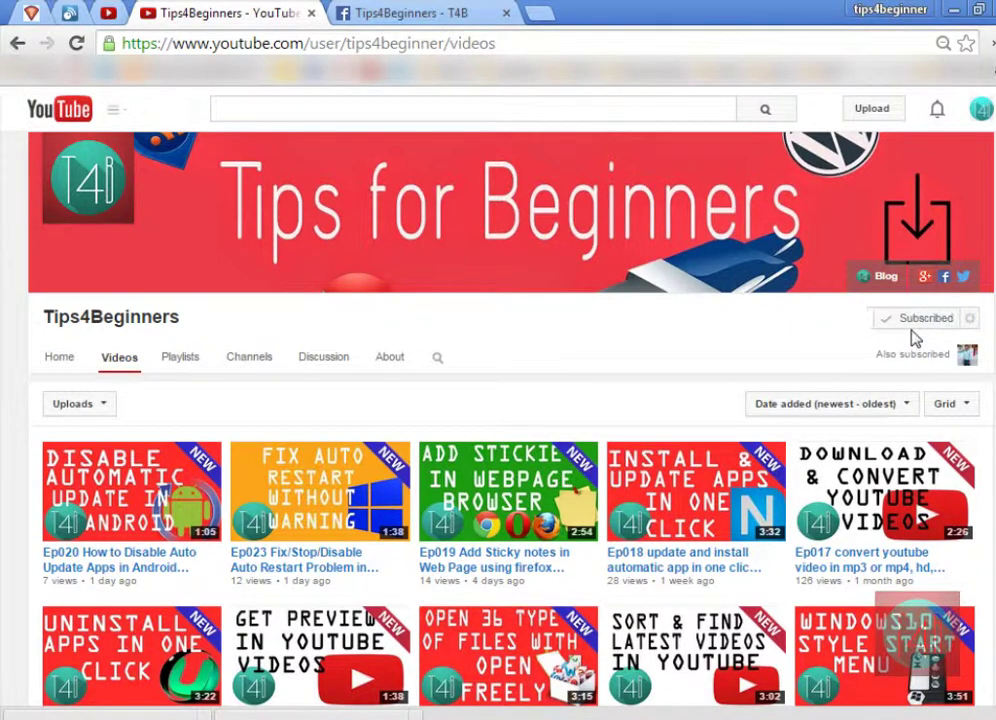
pyautogui.click(888, 278)
pyautogui.click(175, 10)
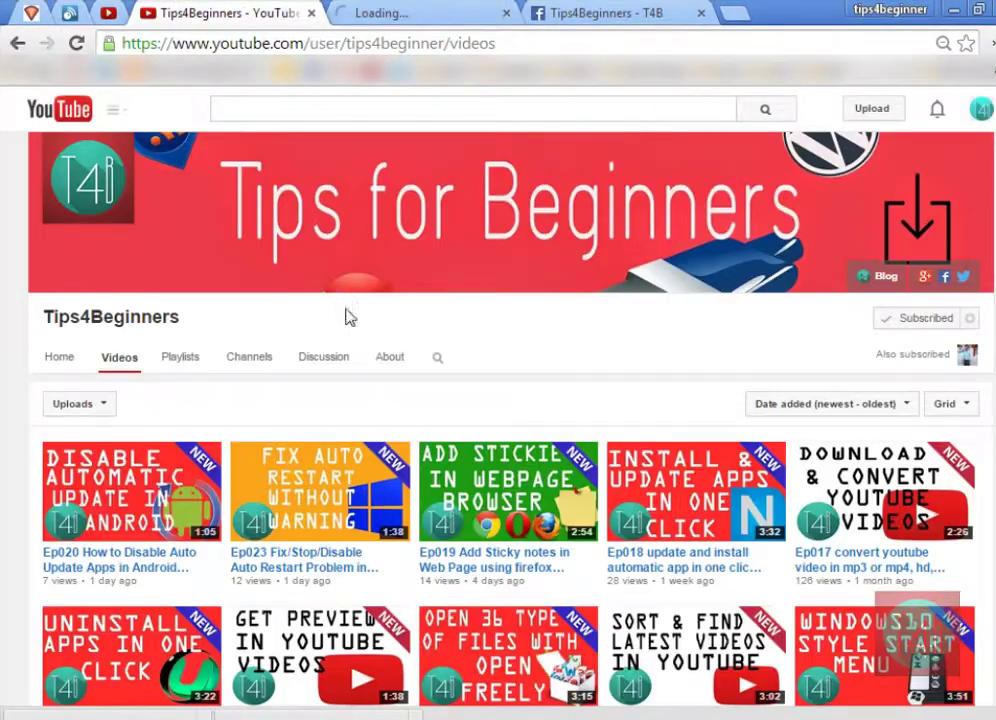
pyautogui.scroll(-6, 216, 385)
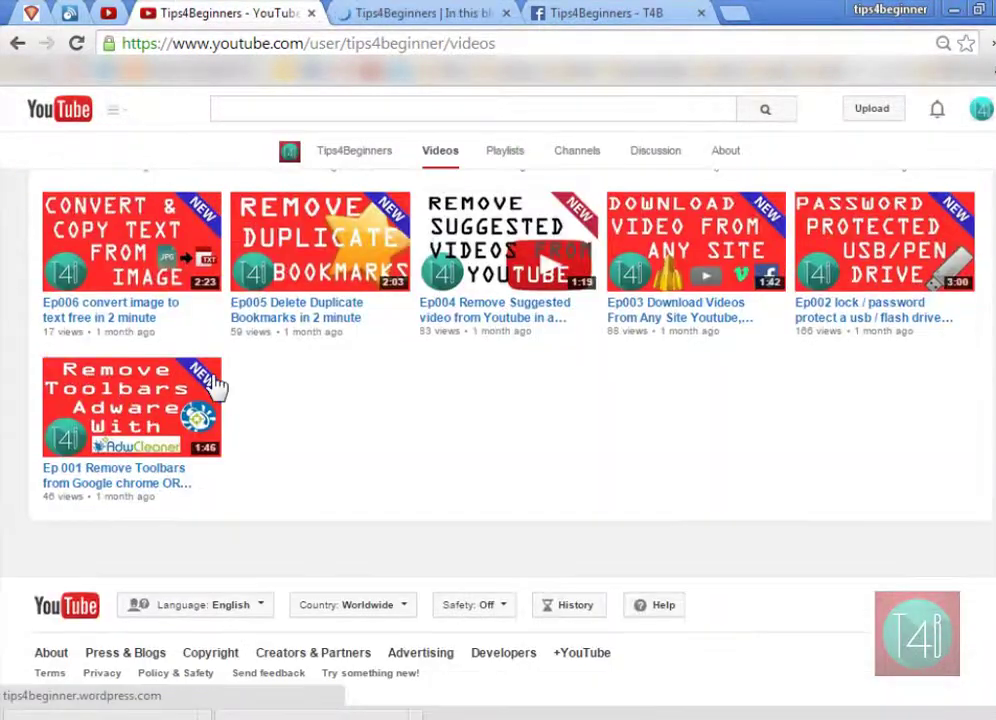